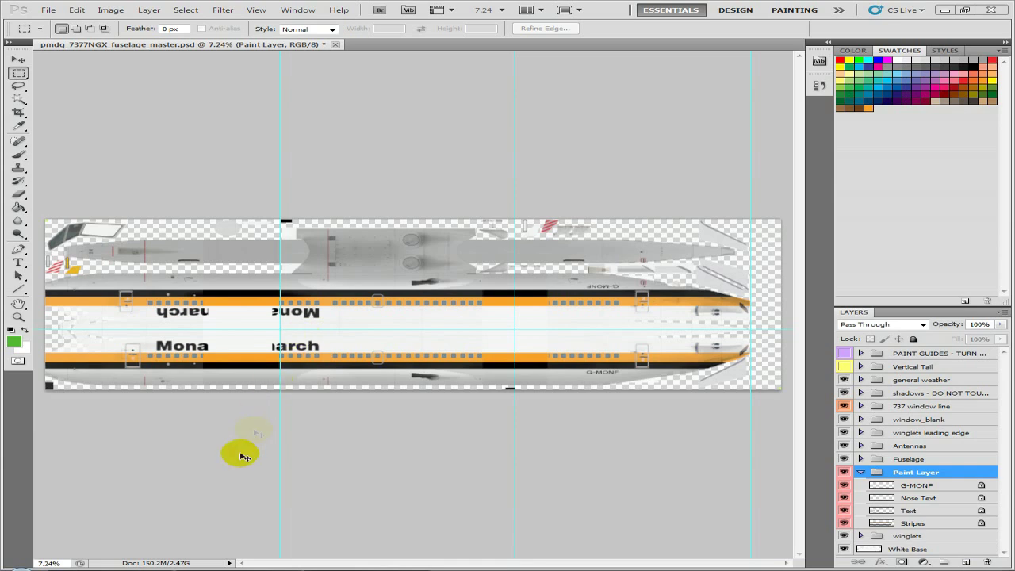
Open pmdg_737NGX_fuselage_1 from the 737NGX 700 Paint-kit folder in Photoshop
click(116, 570)
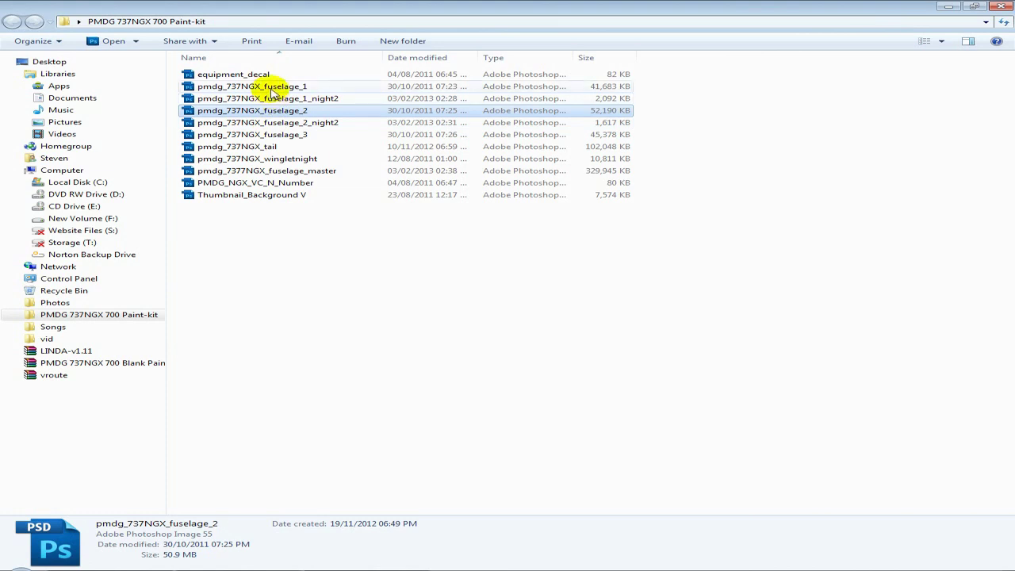
click(272, 88)
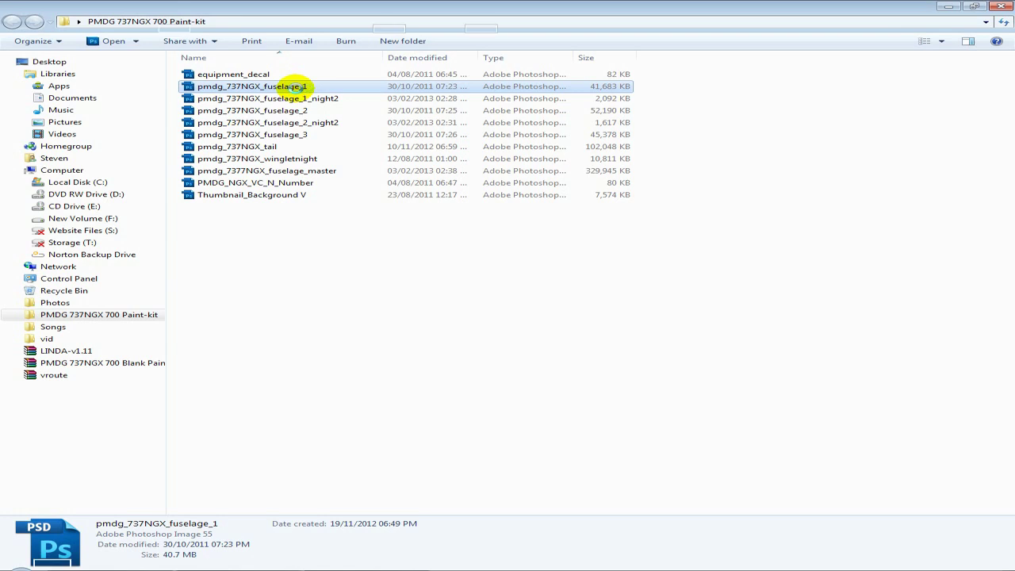
double_click(295, 88)
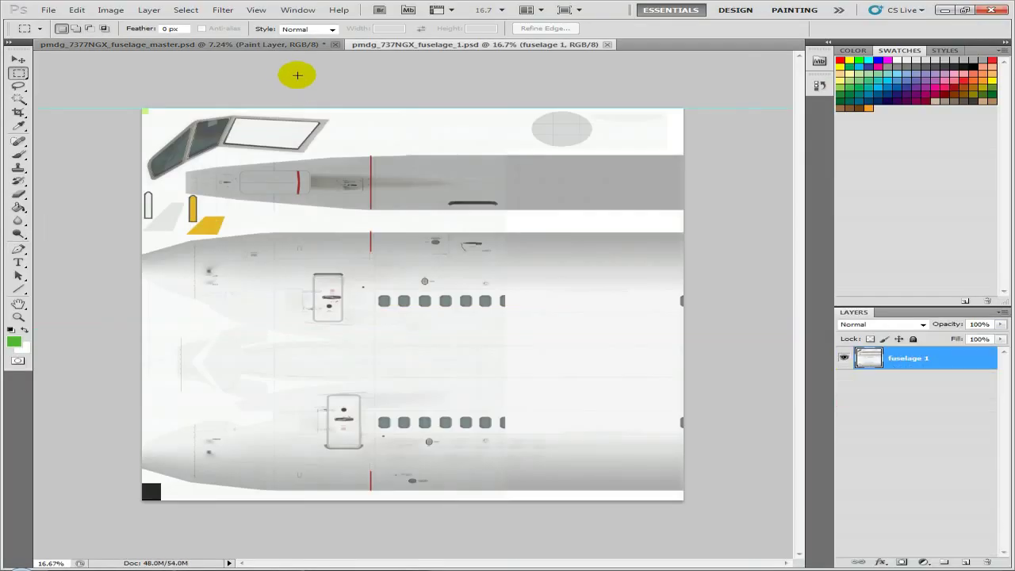
On the fuselage master, marquee the left, middle and right guide-bounded sections
click(292, 45)
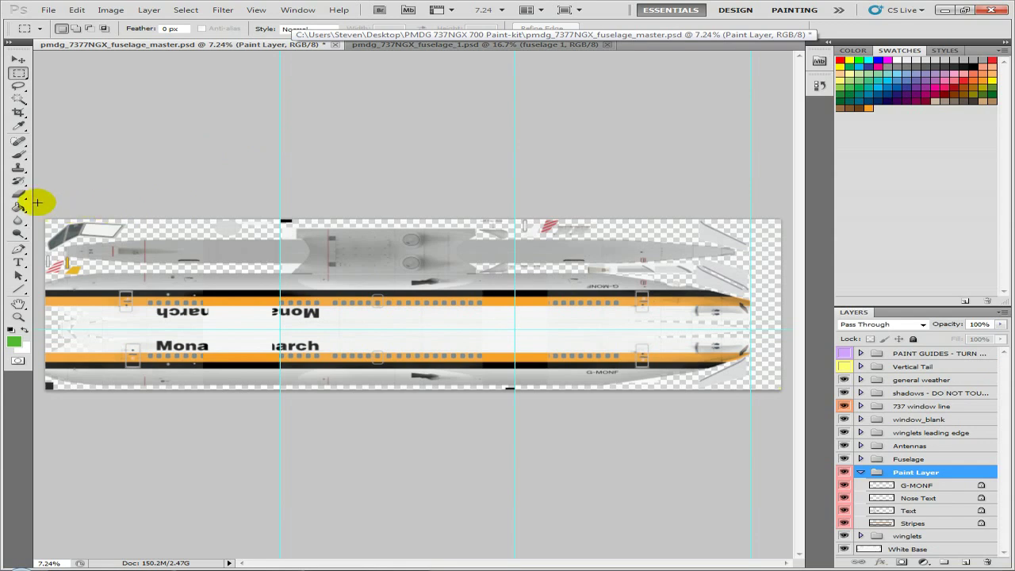
drag(41, 213, 277, 411)
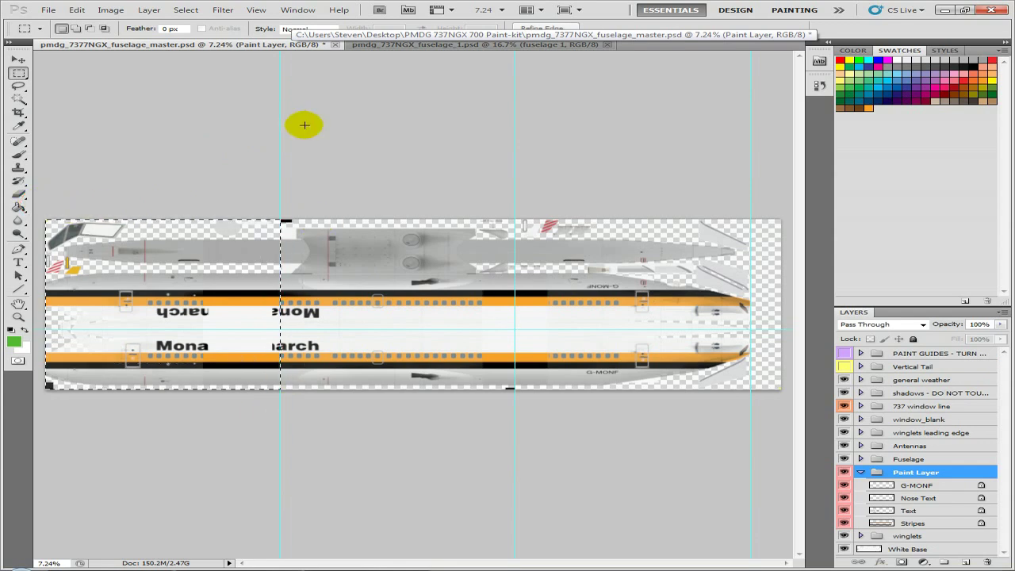
drag(283, 197, 513, 335)
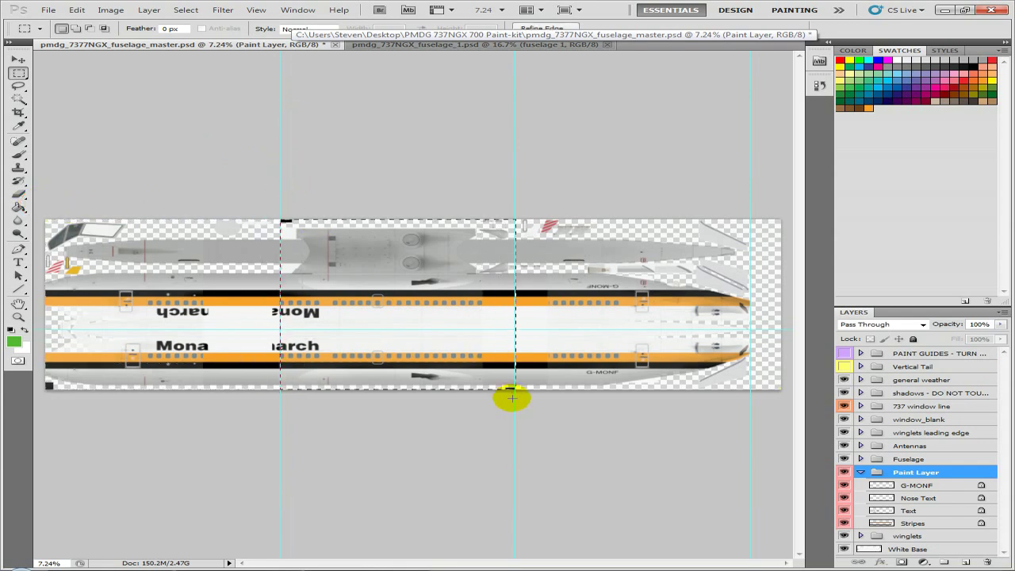
click(523, 202)
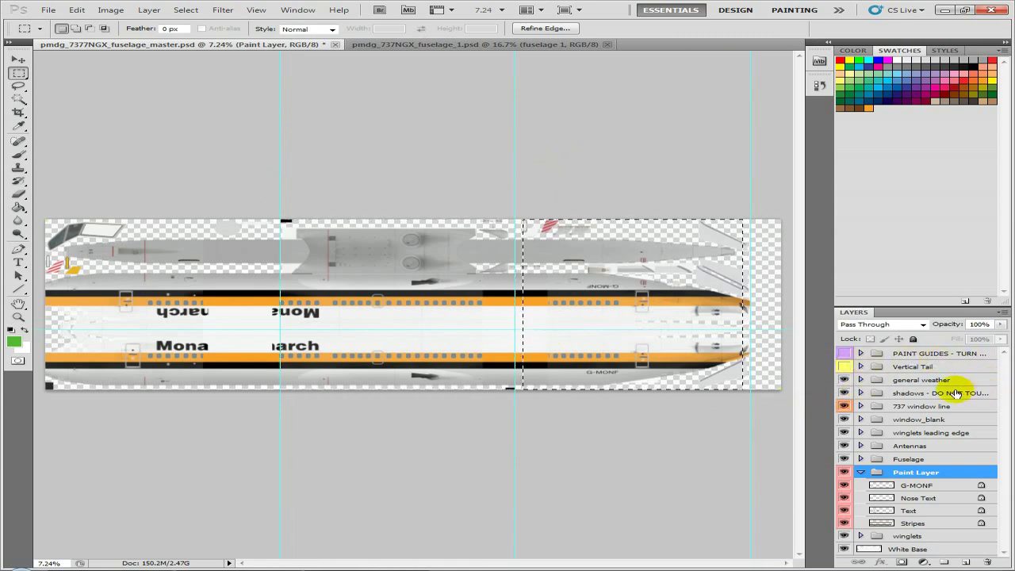
Briefly show the NGX 700 Paint Regions guides in PAINT GUIDES, then hide and collapse the group
click(861, 353)
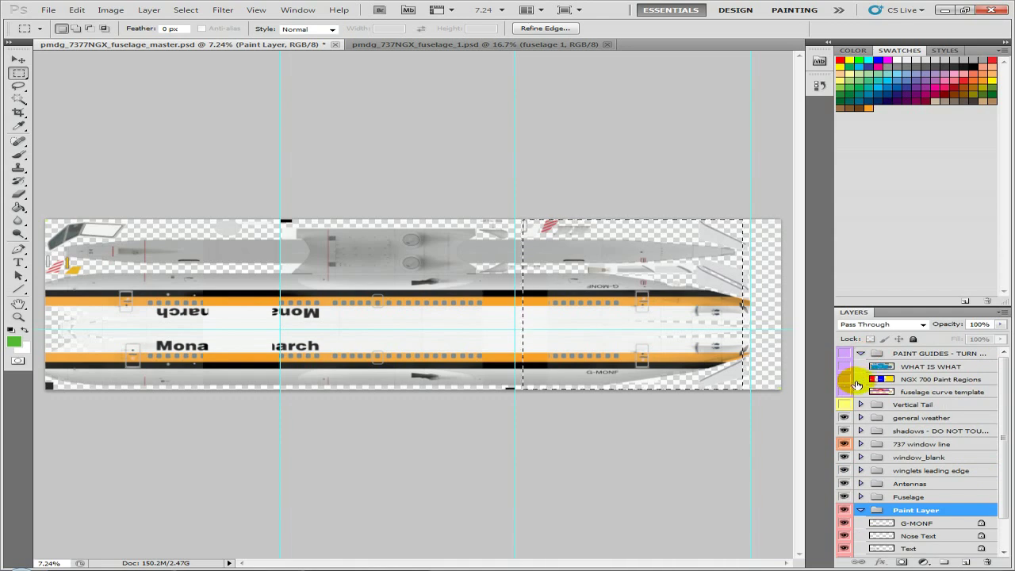
click(843, 379)
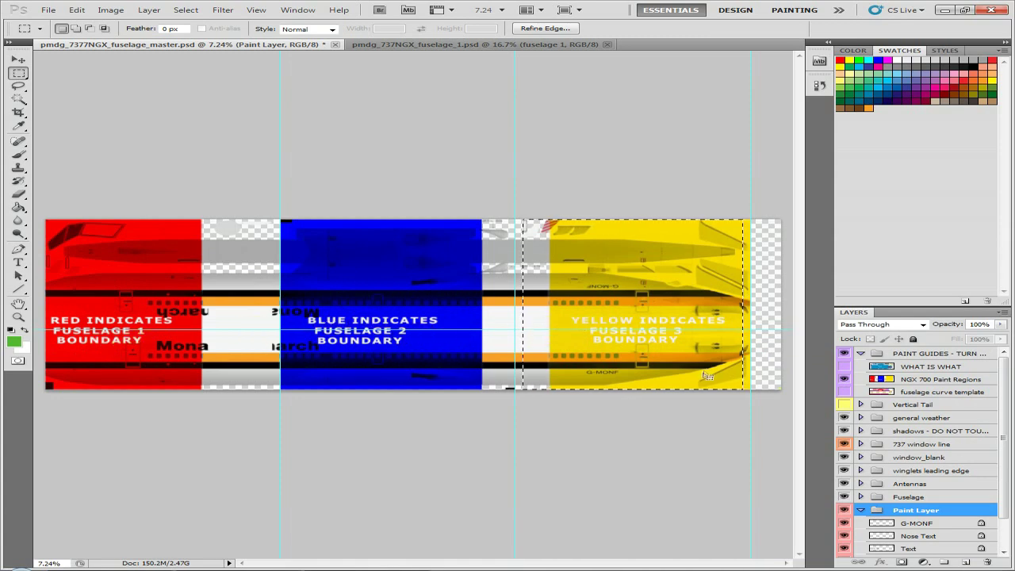
click(845, 354)
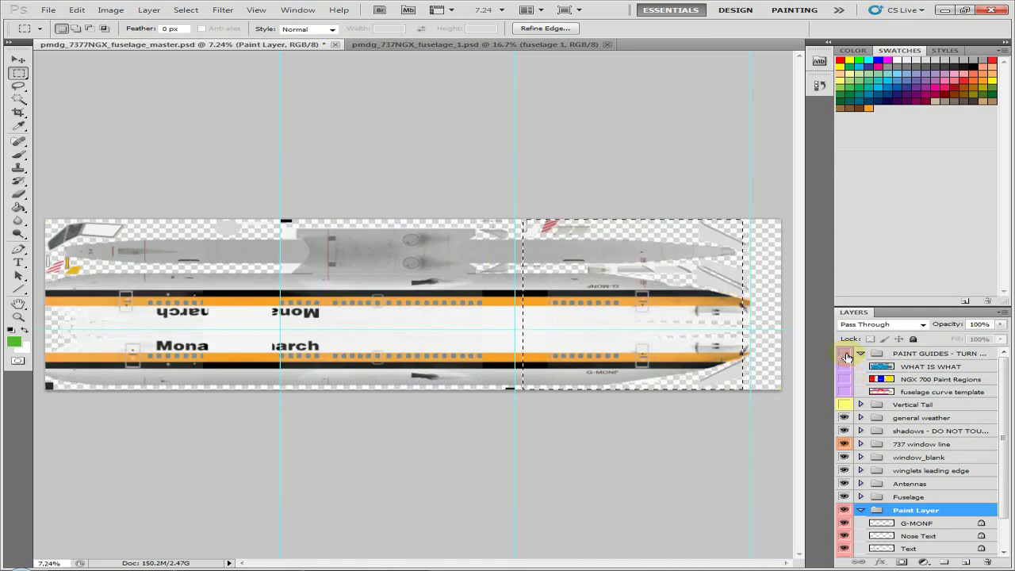
click(861, 353)
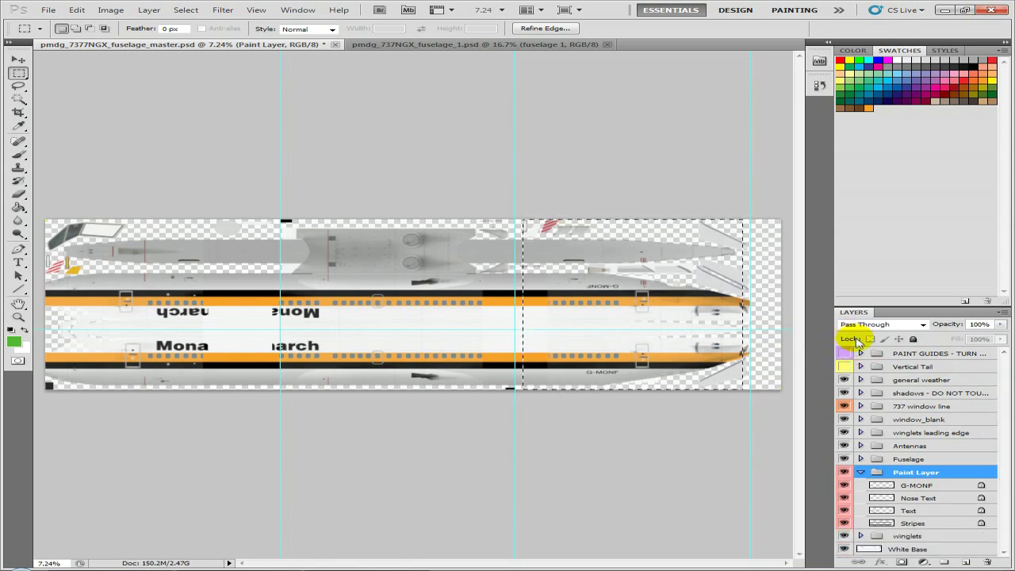
Deselect, merge general weather through White Base into one layer, and check its visibility
key(ctrl+d)
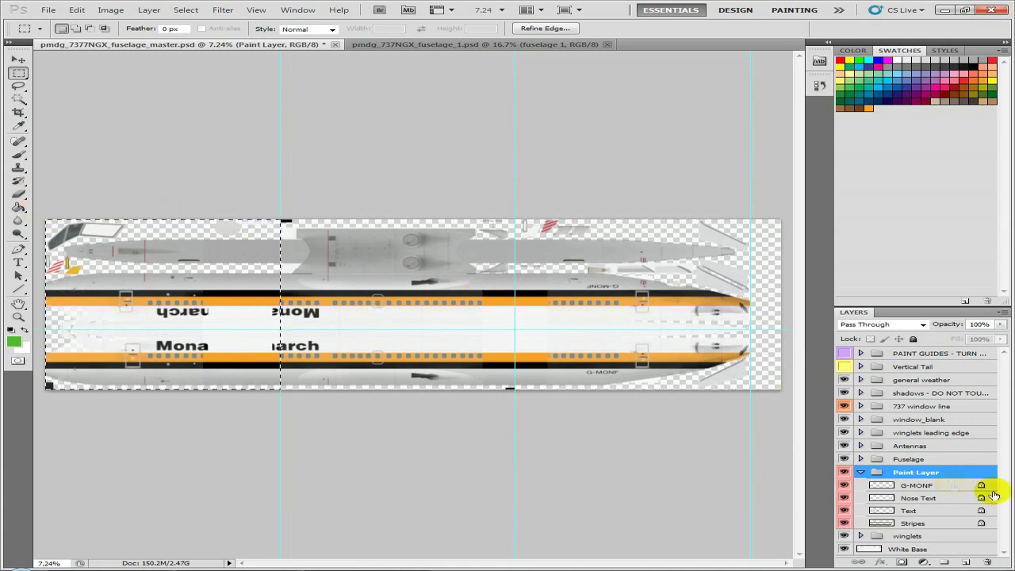
click(922, 384)
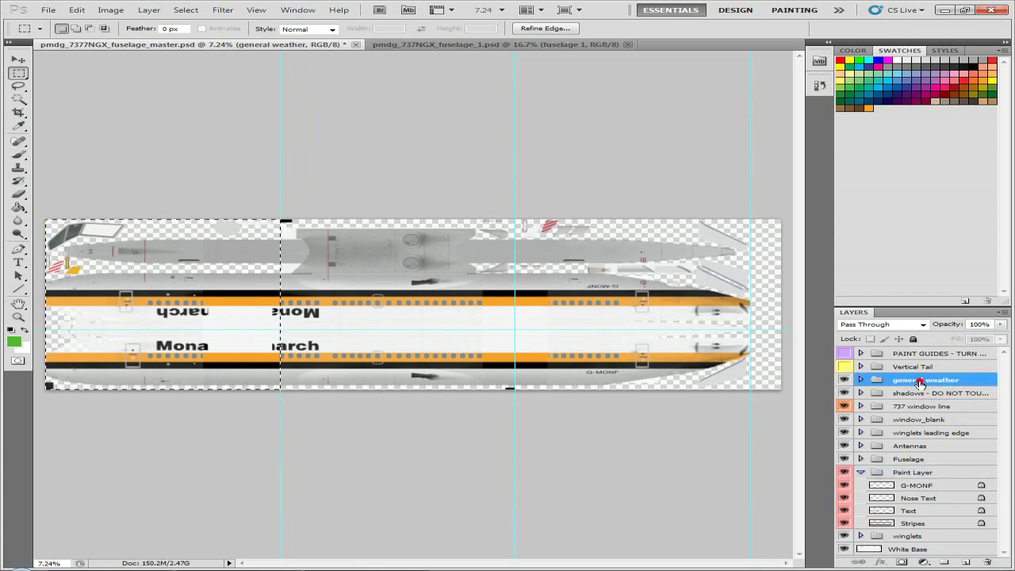
shift+click(902, 551)
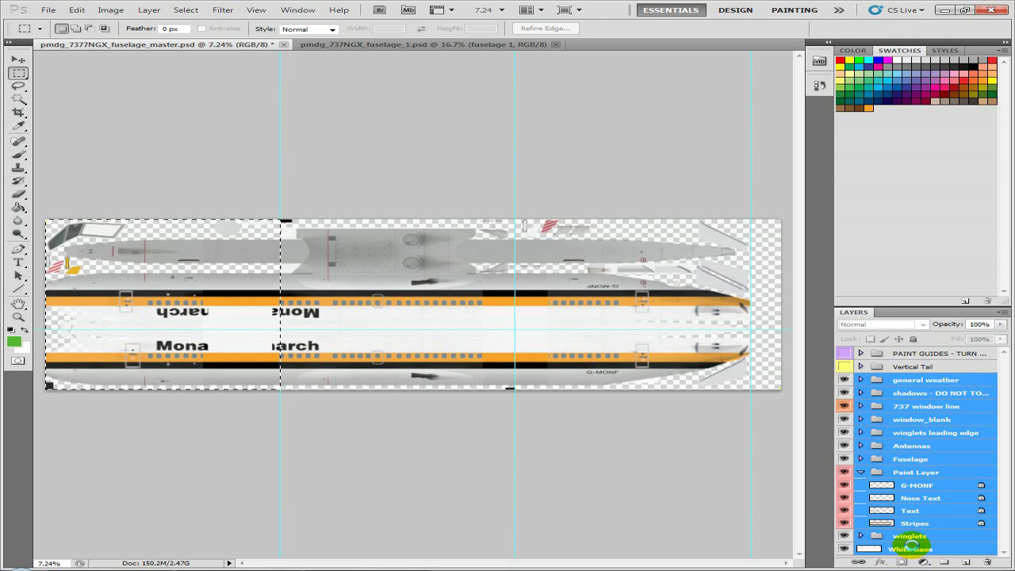
key(ctrl+e)
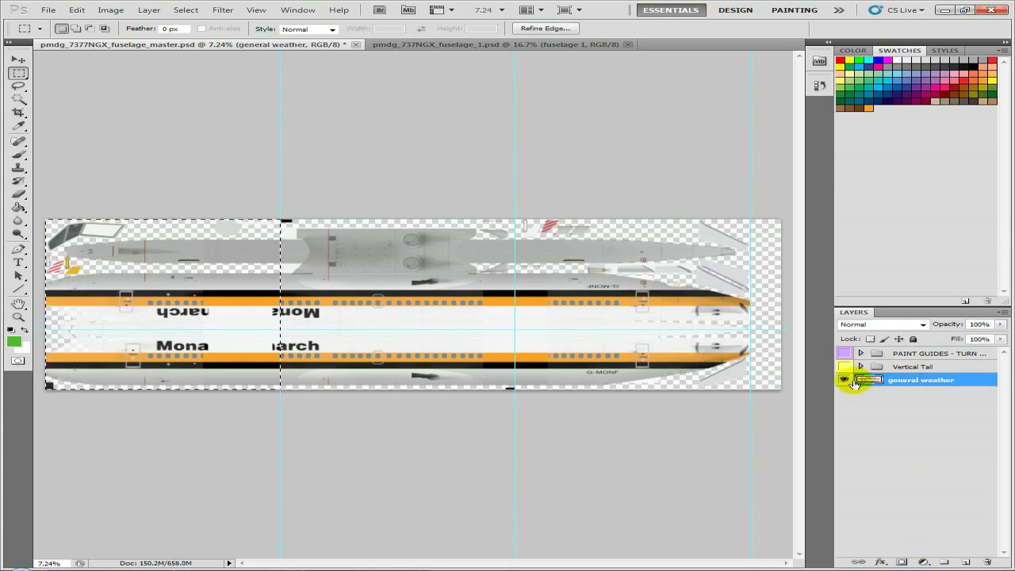
click(846, 380)
click(846, 381)
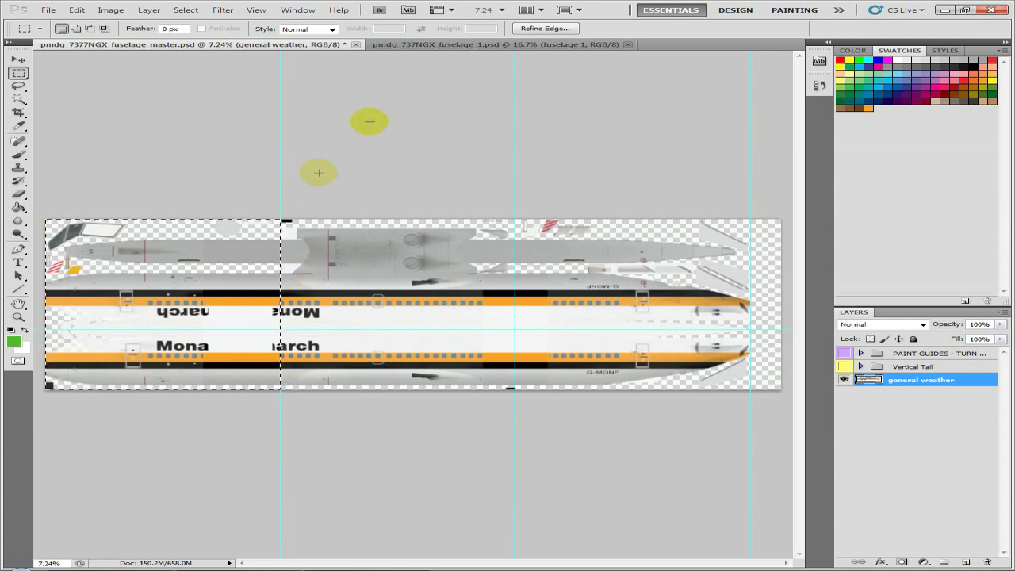
click(436, 46)
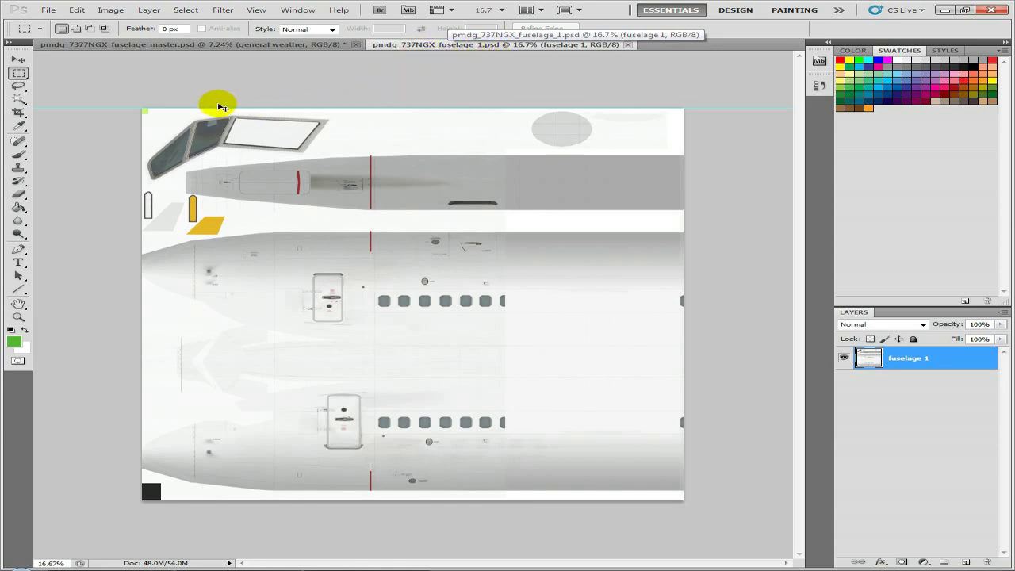
Paste the Monarch livery section into fuselage_1, merge it down, and close the file
key(ctrl+v)
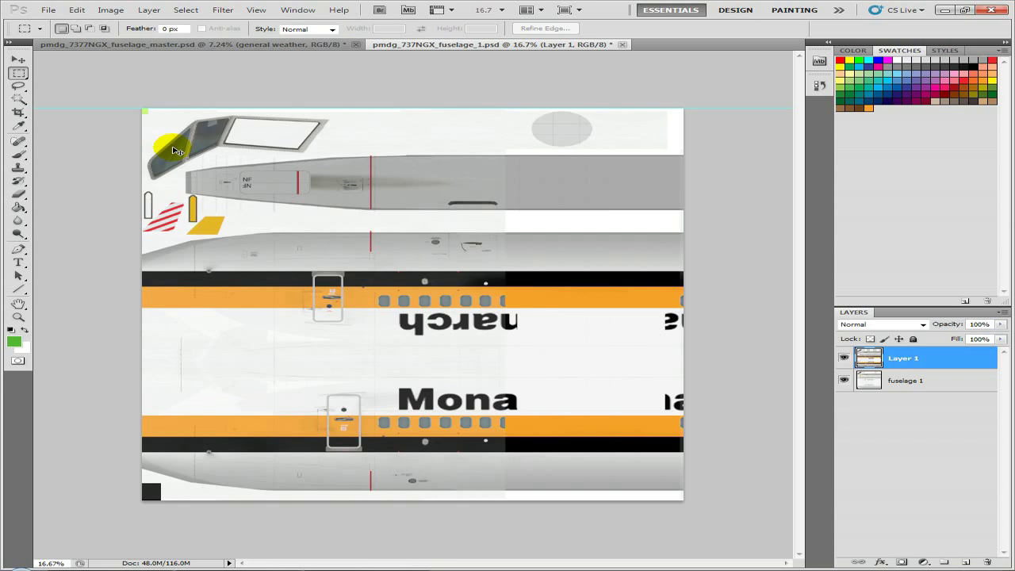
key(ctrl+e)
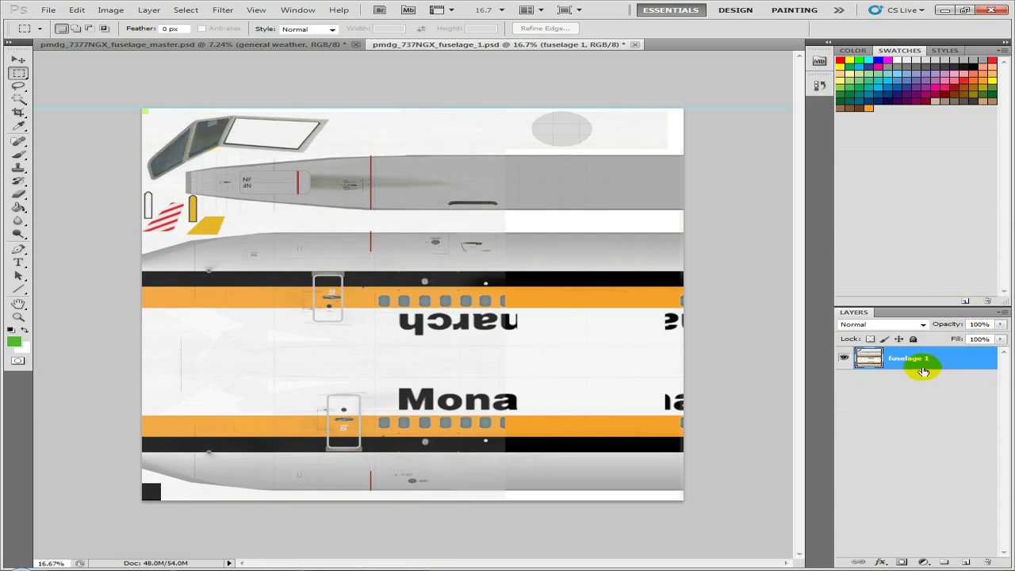
key(ctrl+a)
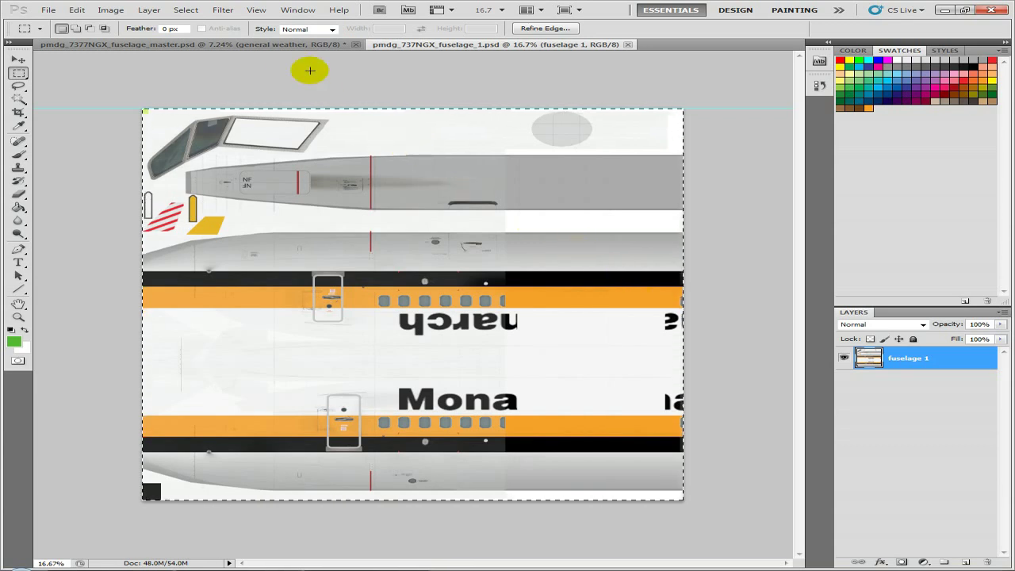
click(628, 45)
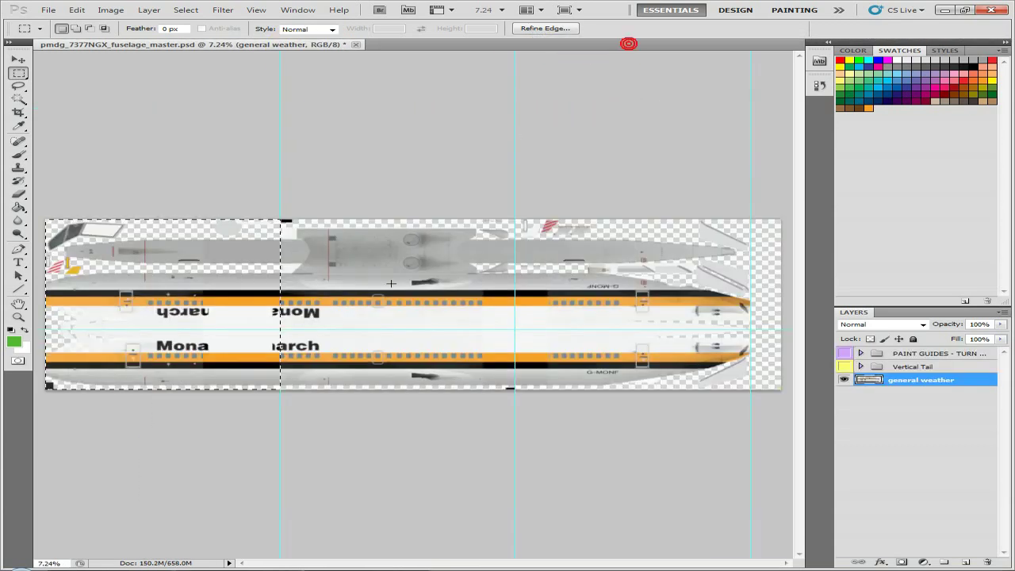
Select fuselage_2 and fuselage_3 in the Paint-kit folder and drag both into Photoshop
click(150, 568)
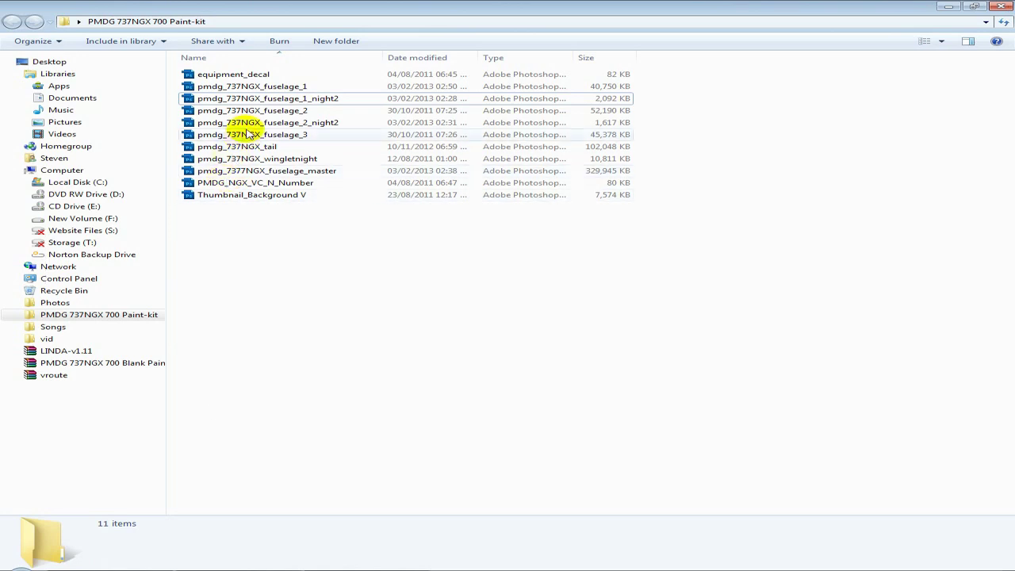
click(270, 89)
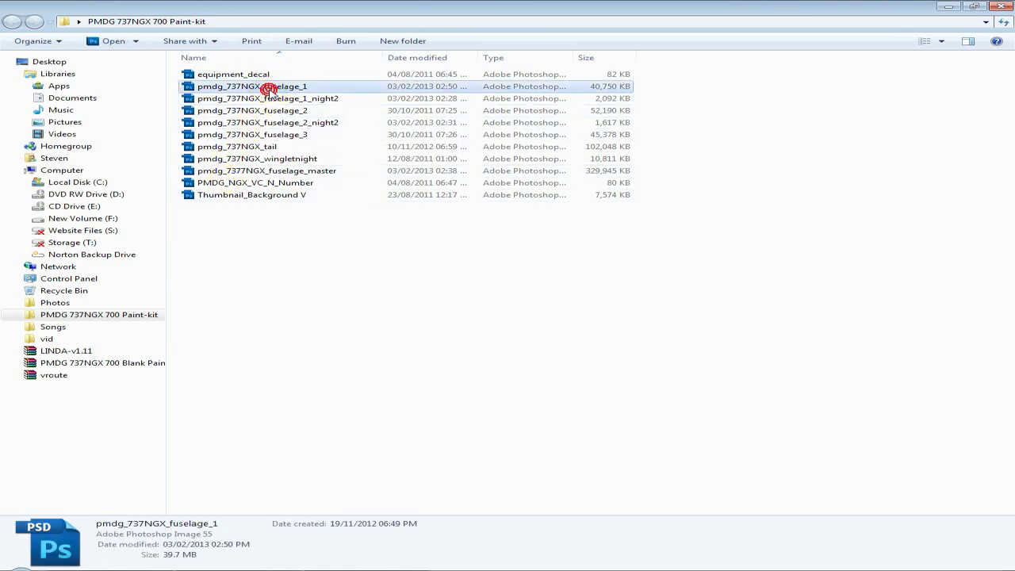
click(297, 110)
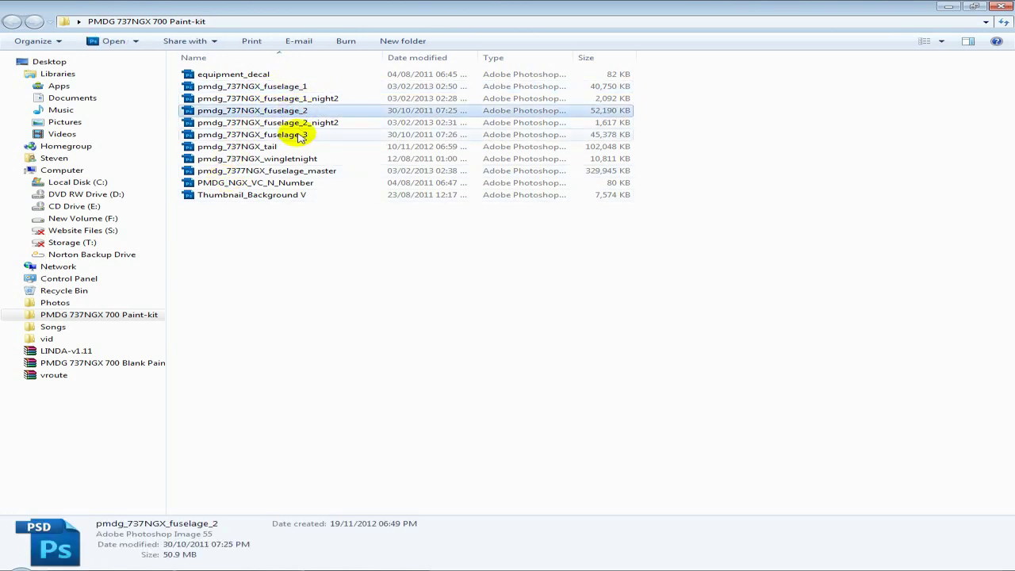
click(300, 136)
click(291, 111)
ctrl+click(298, 136)
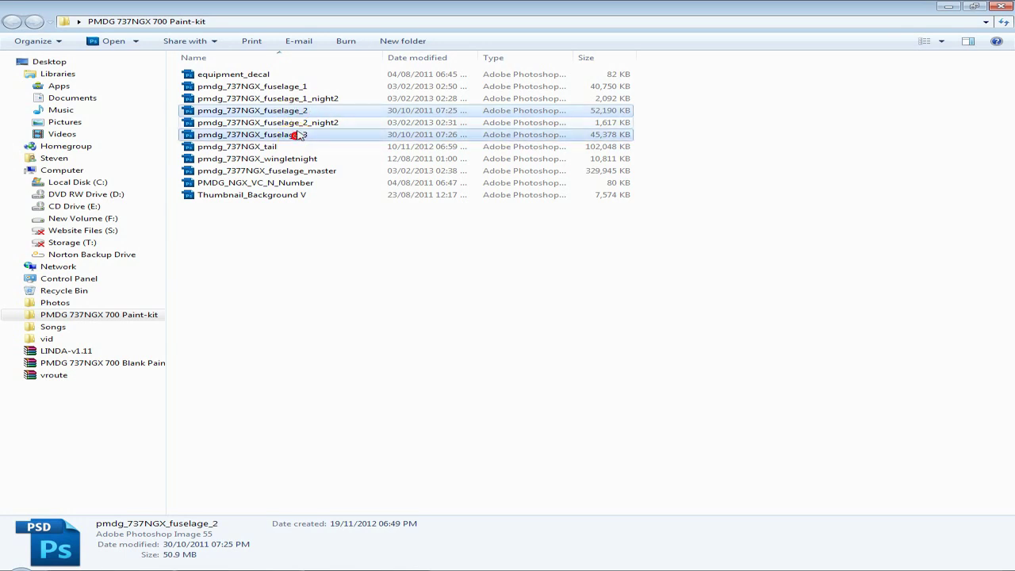
drag(299, 135, 415, 39)
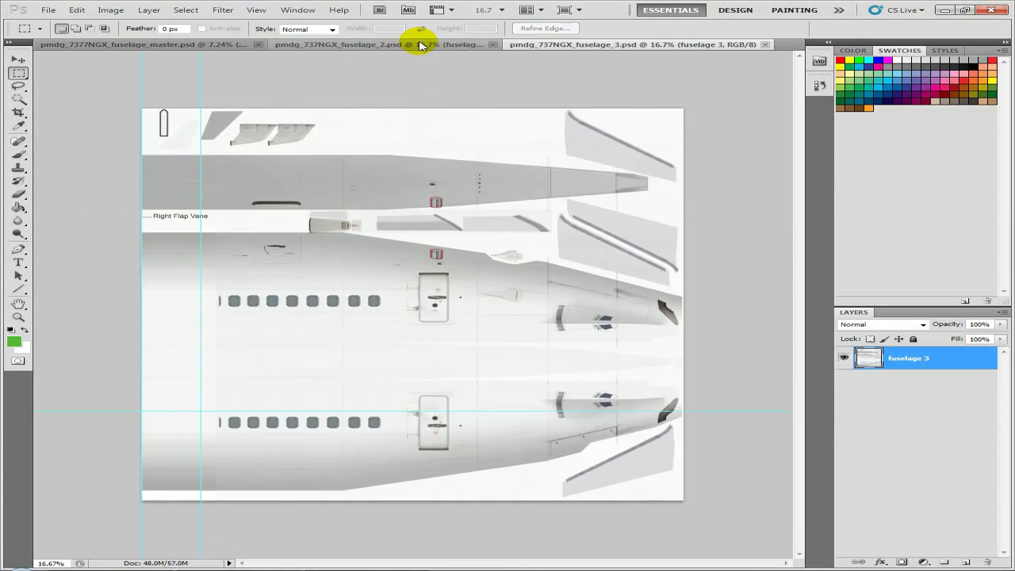
Paste the middle master section into fuselage_2, merge it, save and close the file
click(204, 44)
drag(283, 203, 512, 405)
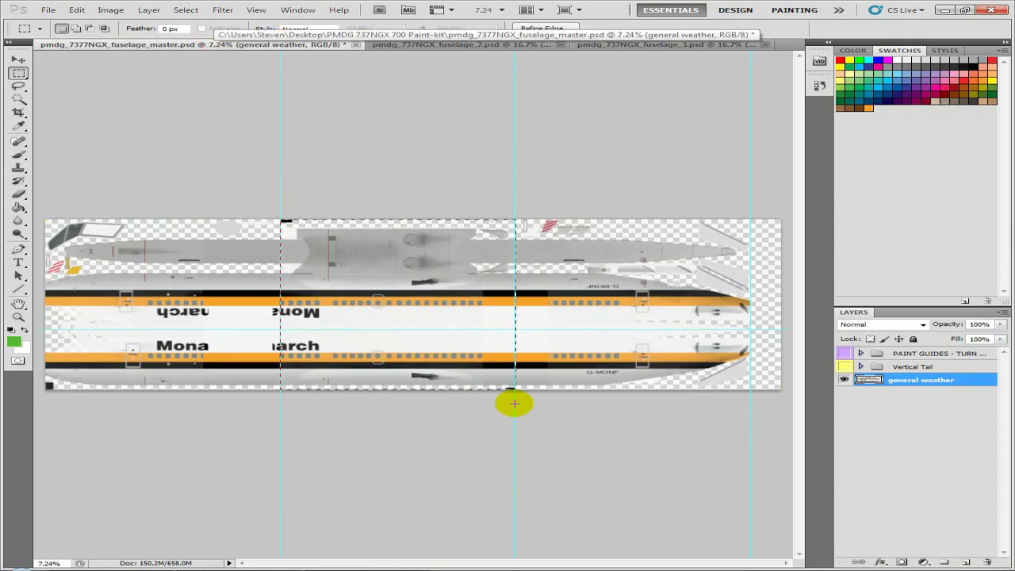
click(469, 41)
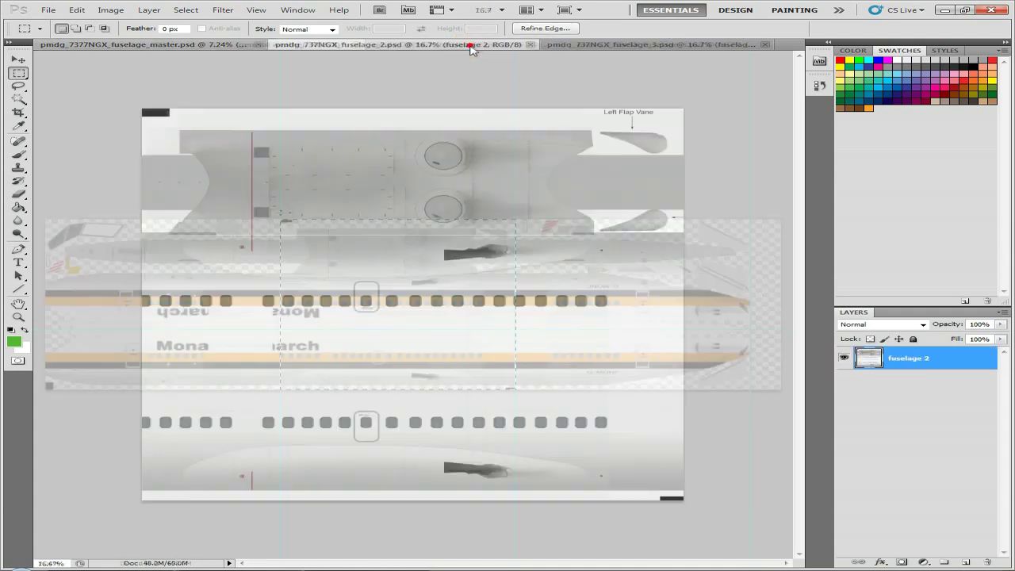
key(ctrl+v)
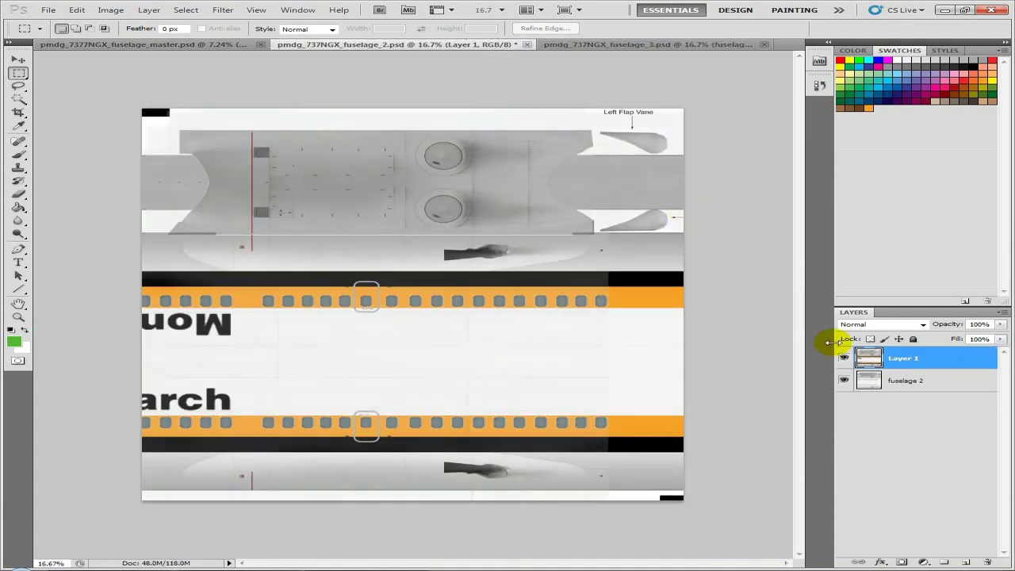
key(ctrl+e)
key(ctrl+s)
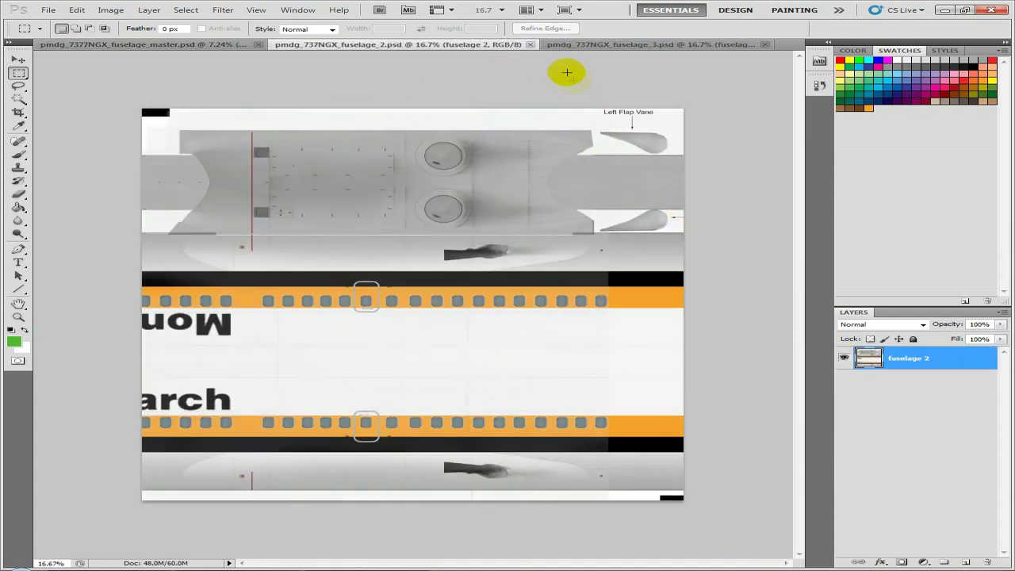
click(530, 45)
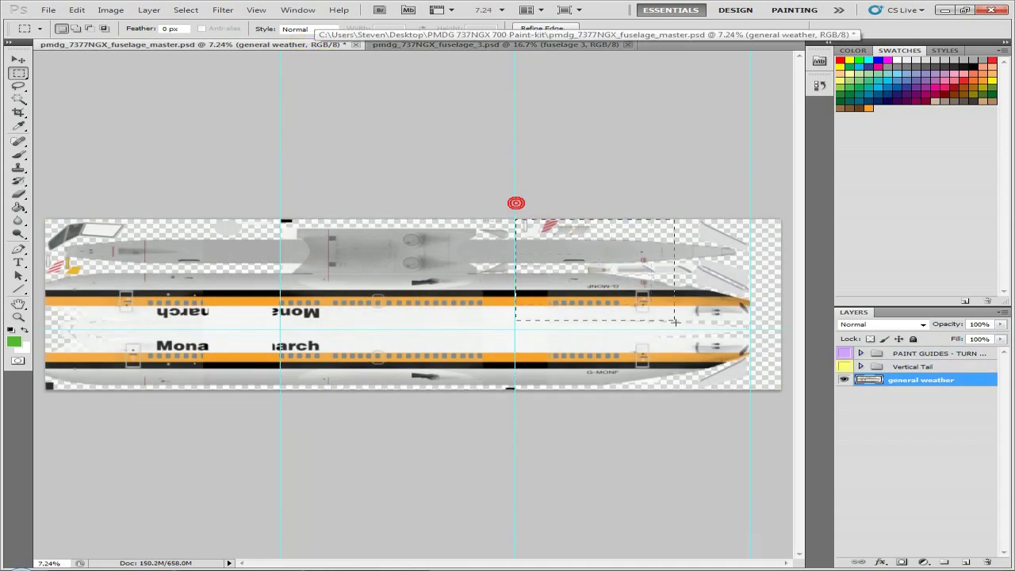
Bring the right-hand master section with G-MONF into fuselage_3, merge it, and close
drag(516, 200, 736, 403)
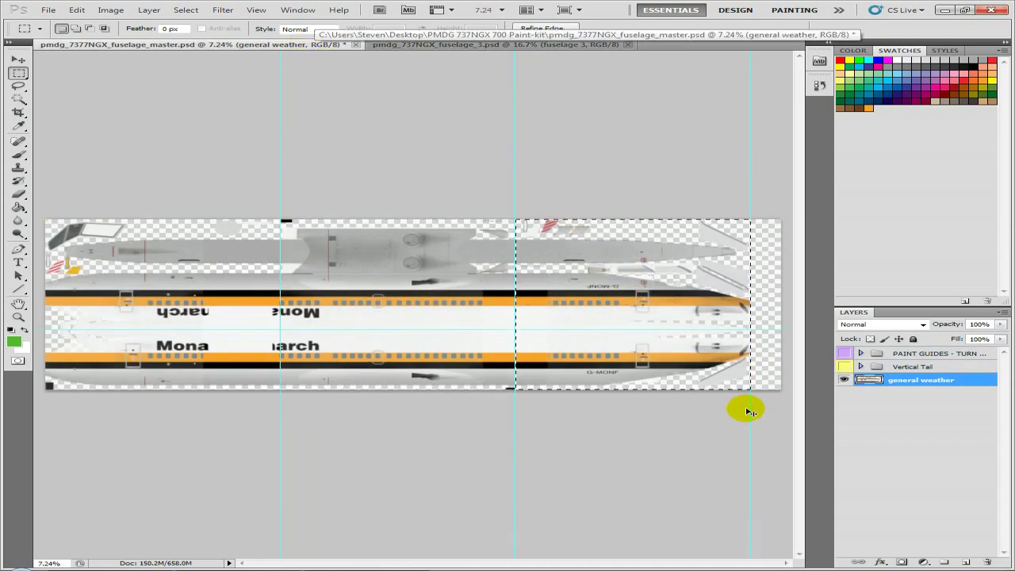
click(481, 45)
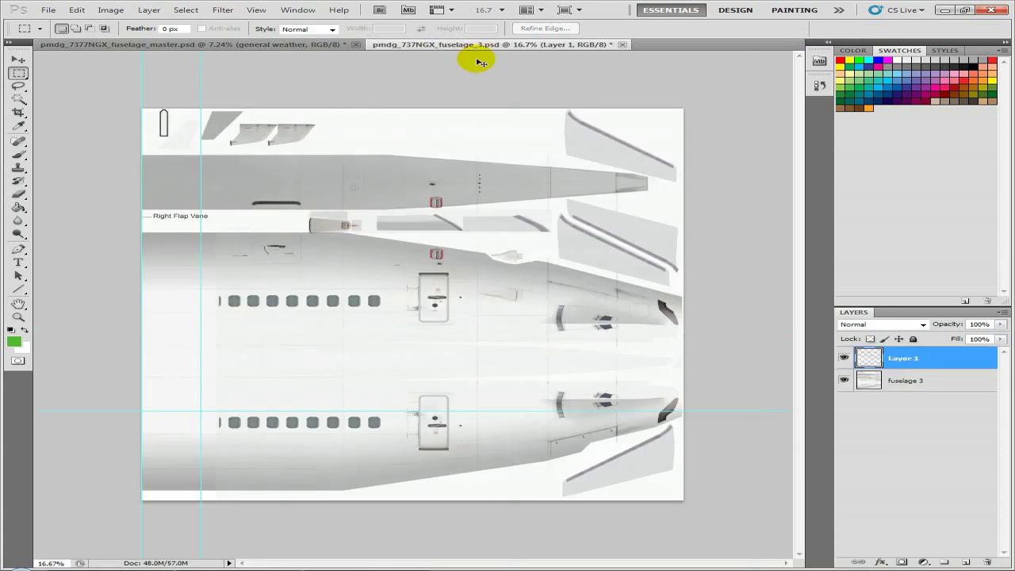
key(ctrl+e)
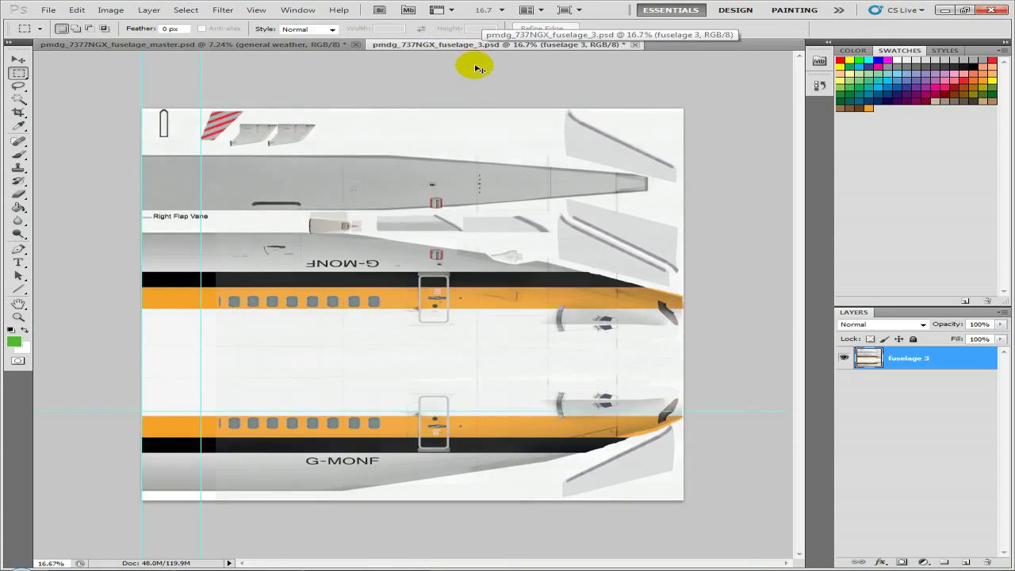
click(635, 45)
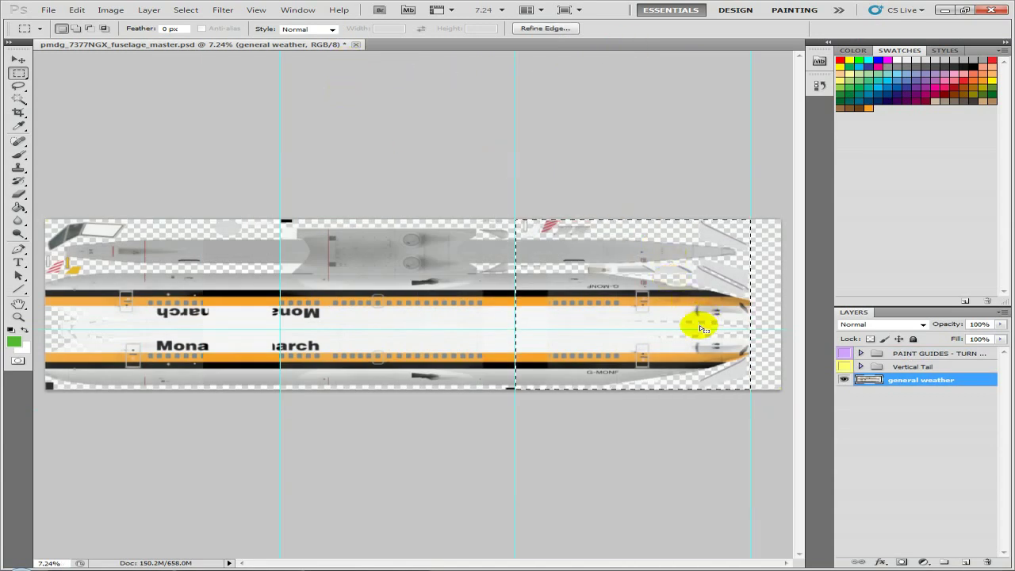
key(alt+Tab)
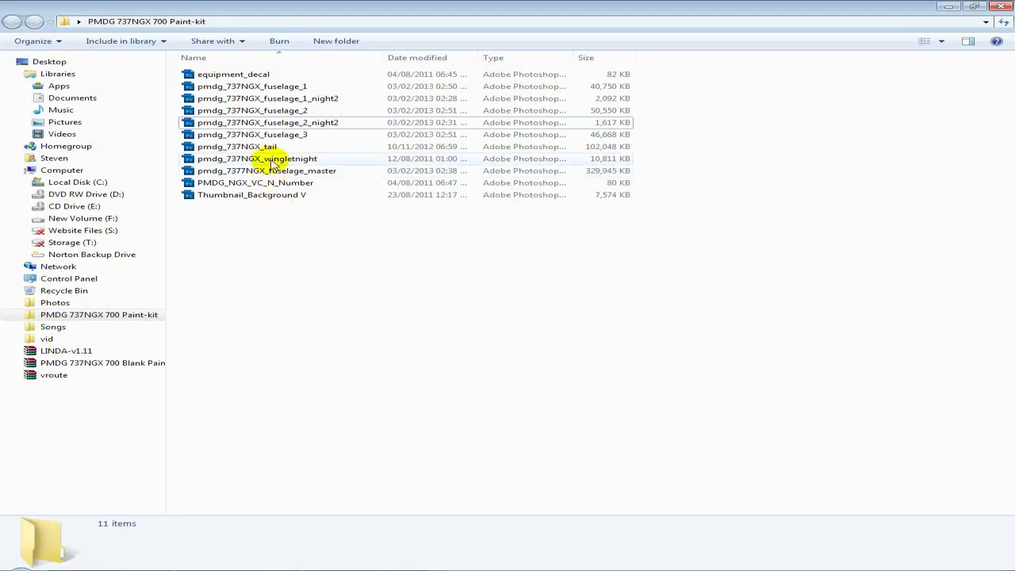
Open pmdg_737NGX_tail from the Paint-kit folder in Photoshop
click(268, 149)
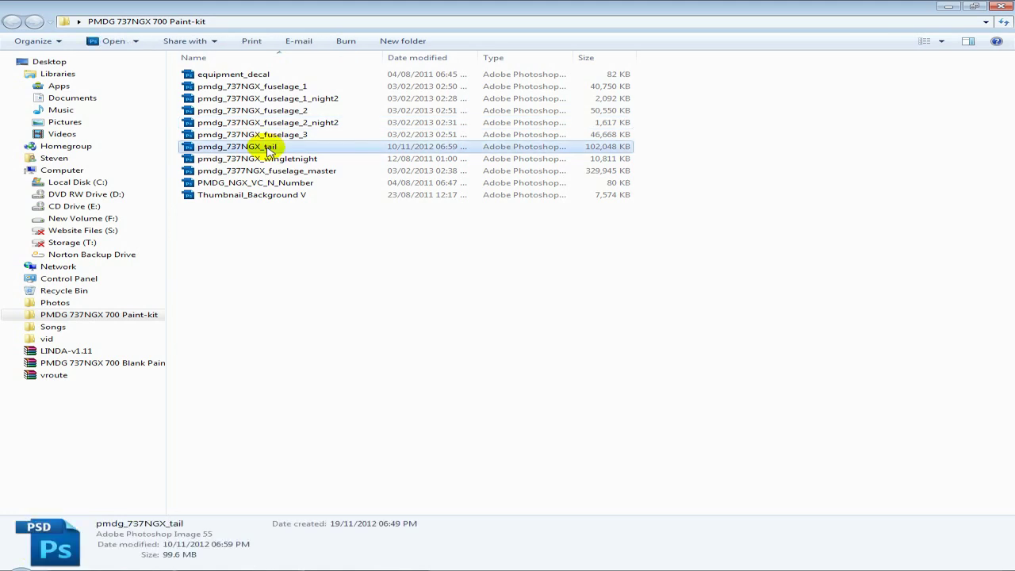
key(alt+Tab)
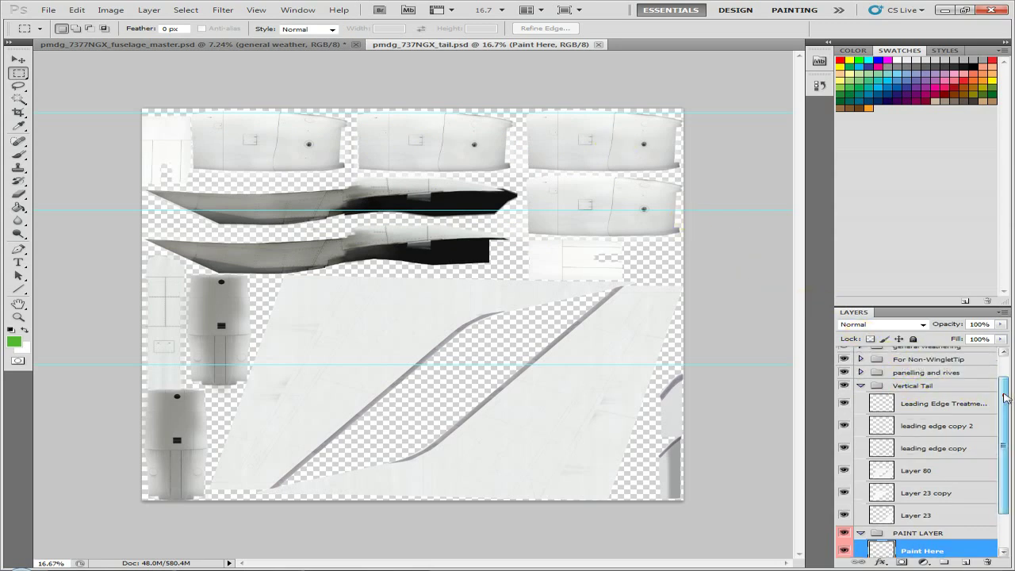
Merge the tail's layers from general weathering to engine cowls into one visible layer
scroll(994, 388, up, 2)
click(913, 378)
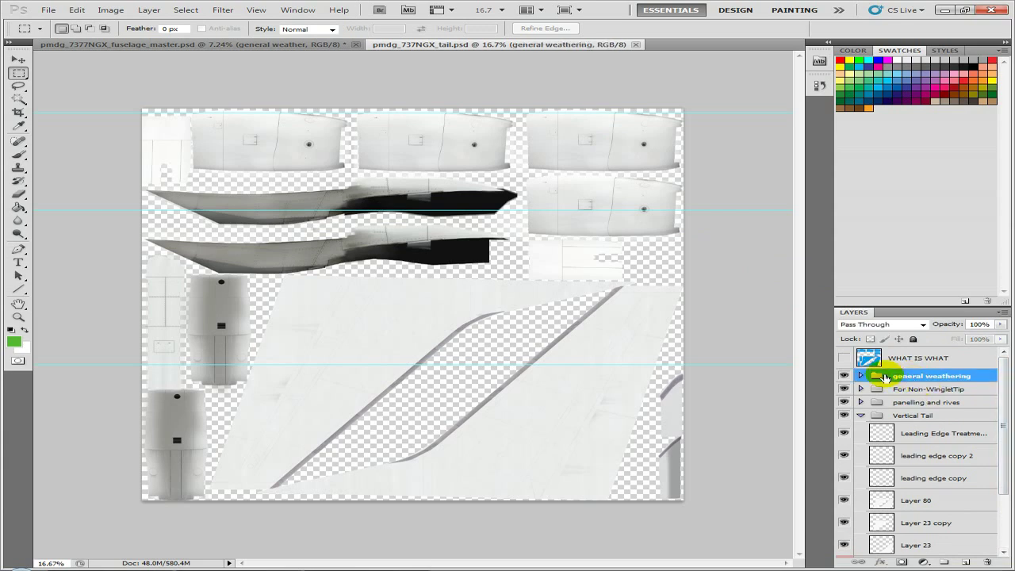
scroll(934, 381, down, 3)
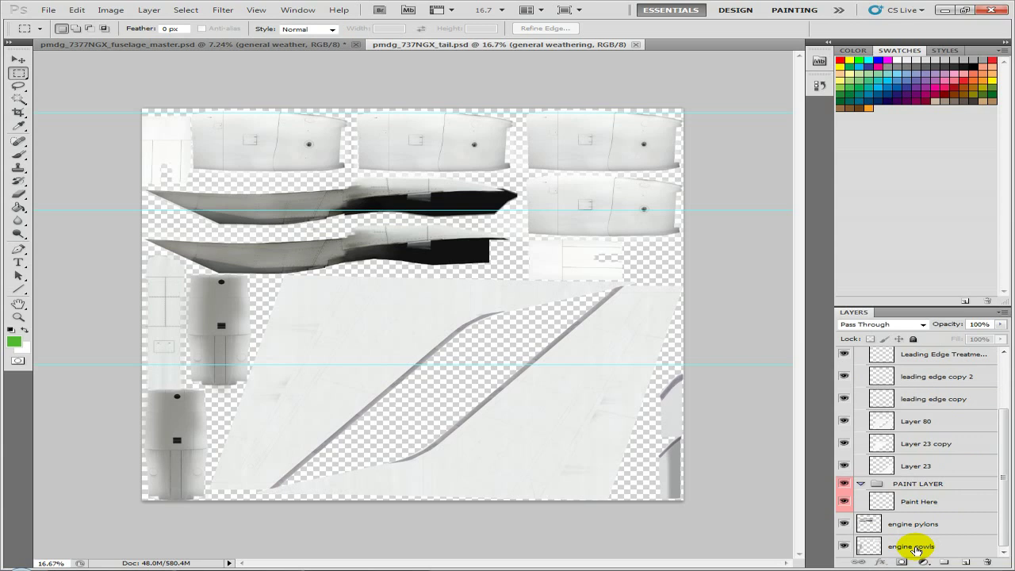
shift+click(916, 547)
drag(946, 473, 944, 446)
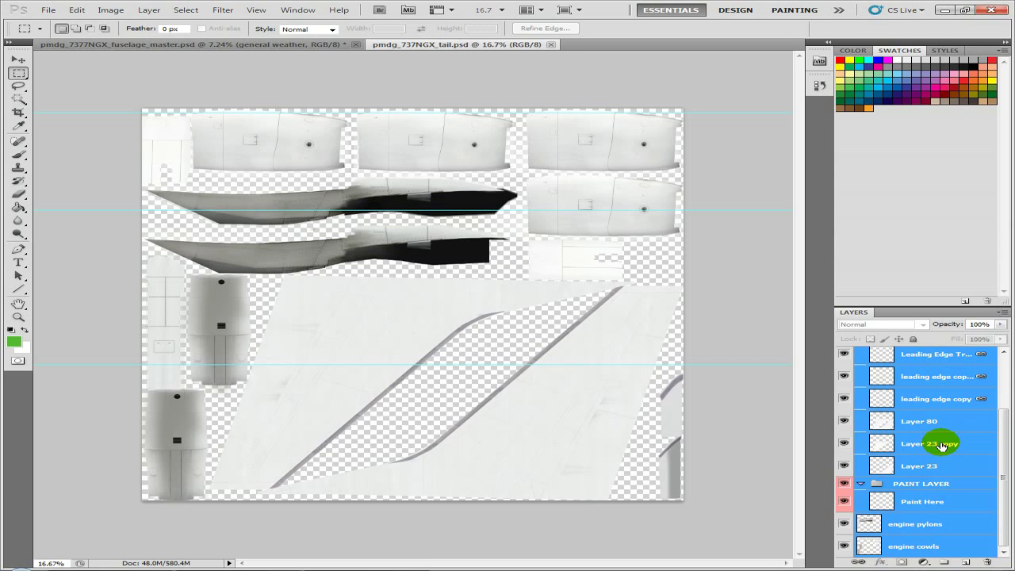
drag(943, 446, 936, 442)
key(ctrl+e)
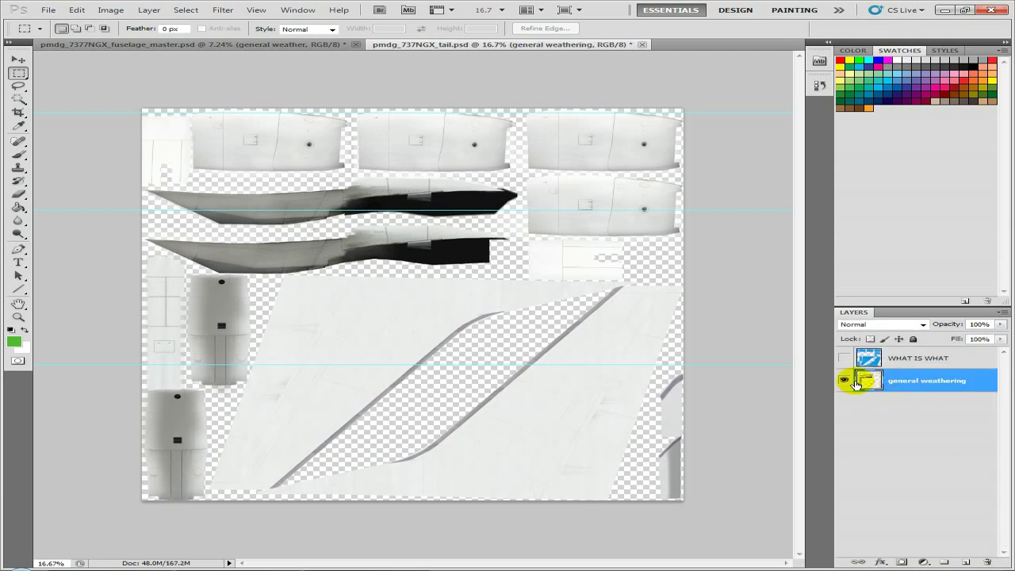
click(846, 382)
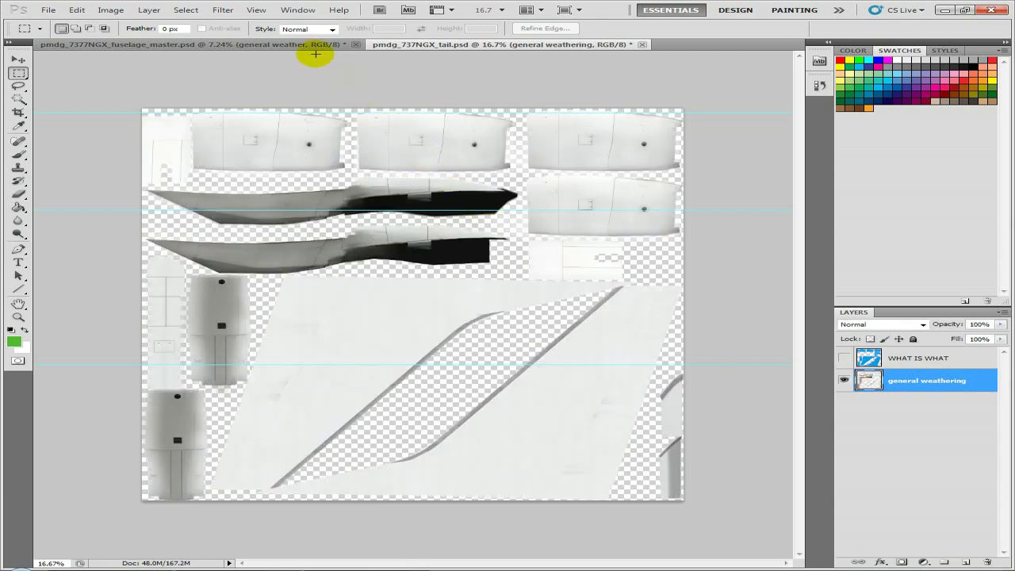
On the master, hide general weather and merge Vertical Tail through base layer into one layer
click(309, 48)
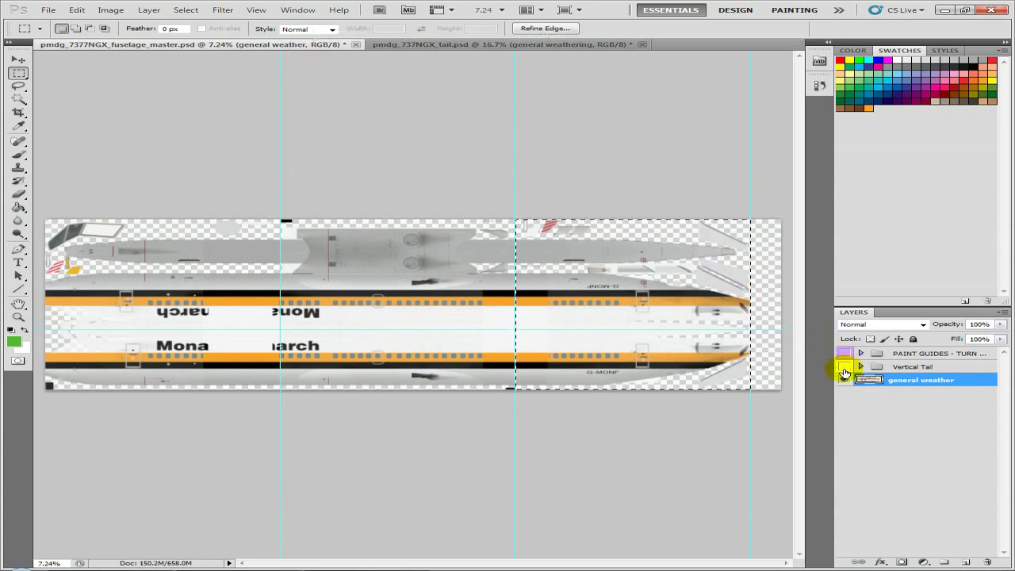
click(845, 382)
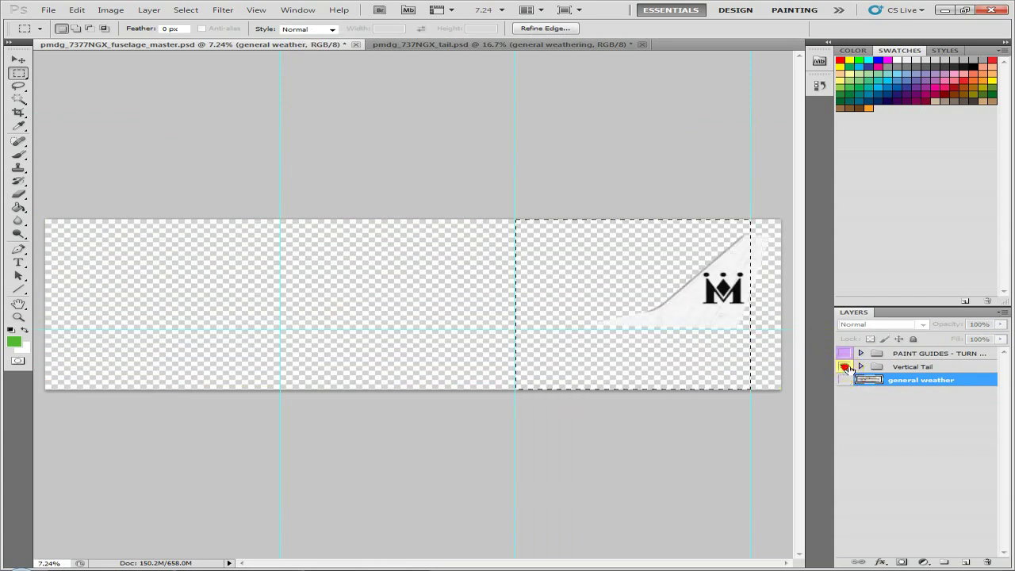
click(861, 366)
click(910, 368)
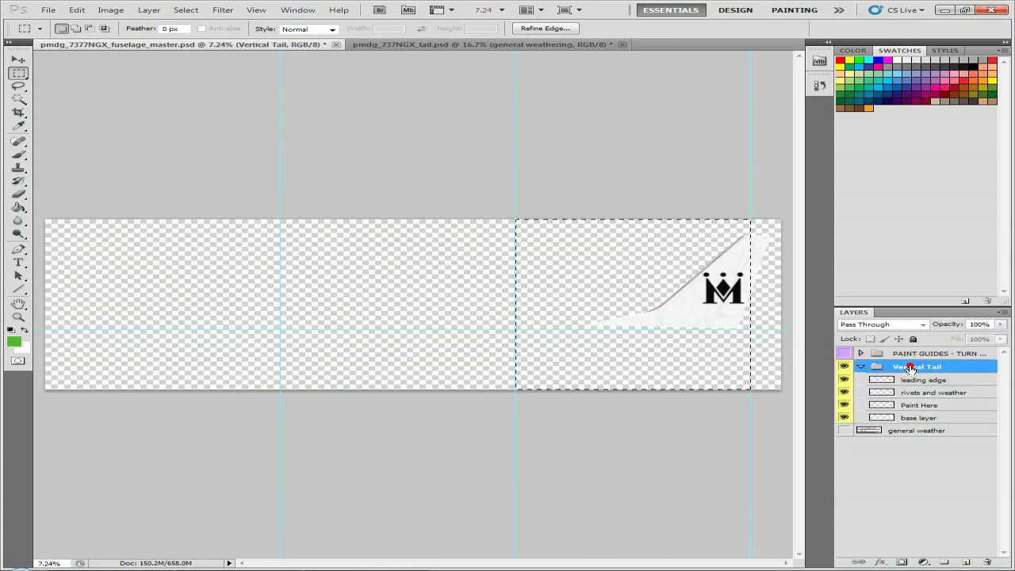
shift+click(921, 420)
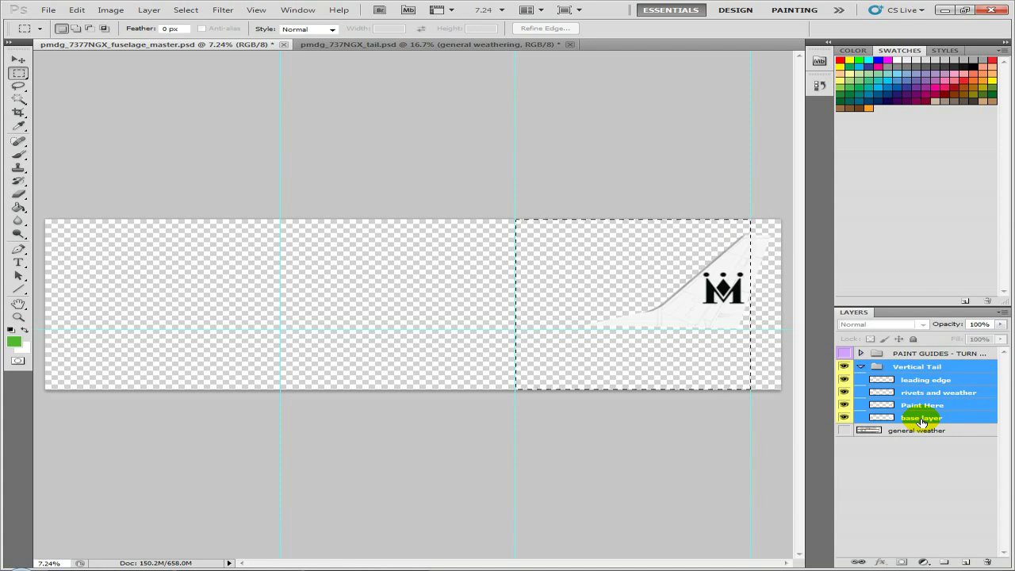
key(ctrl+e)
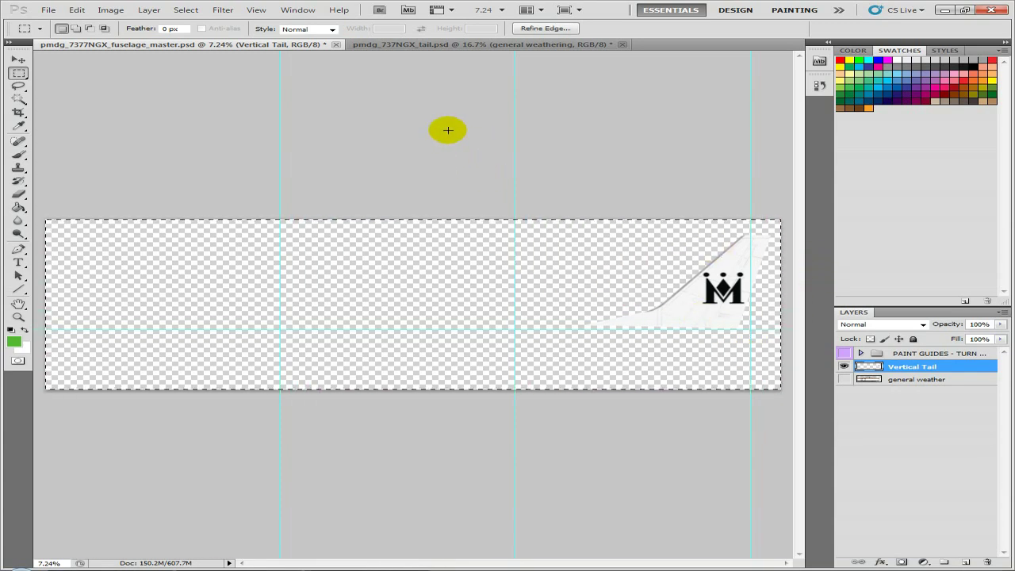
Paste the crown M tail artwork into the tail texture and move it down onto the fin
click(409, 45)
key(ctrl+v)
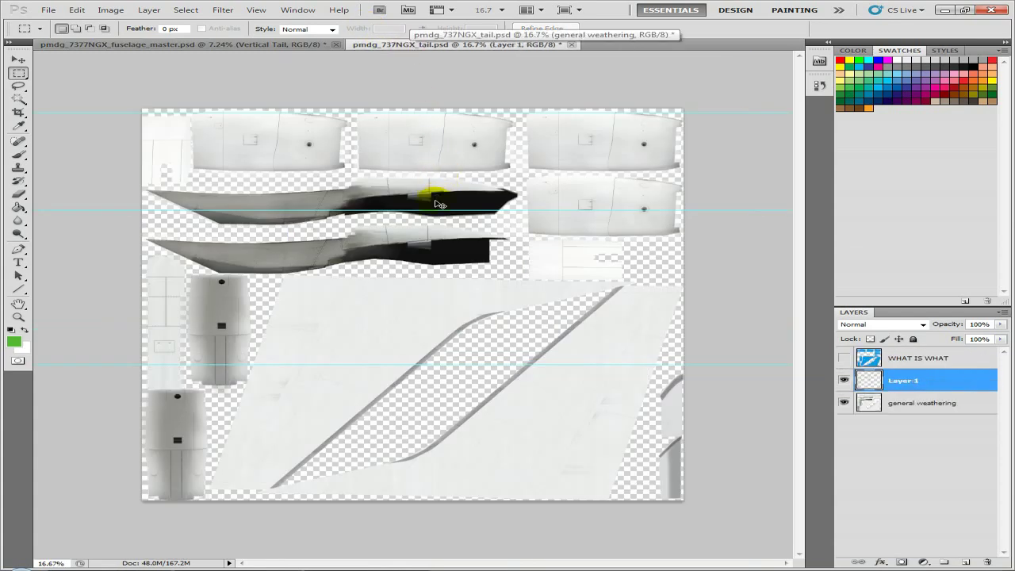
click(23, 63)
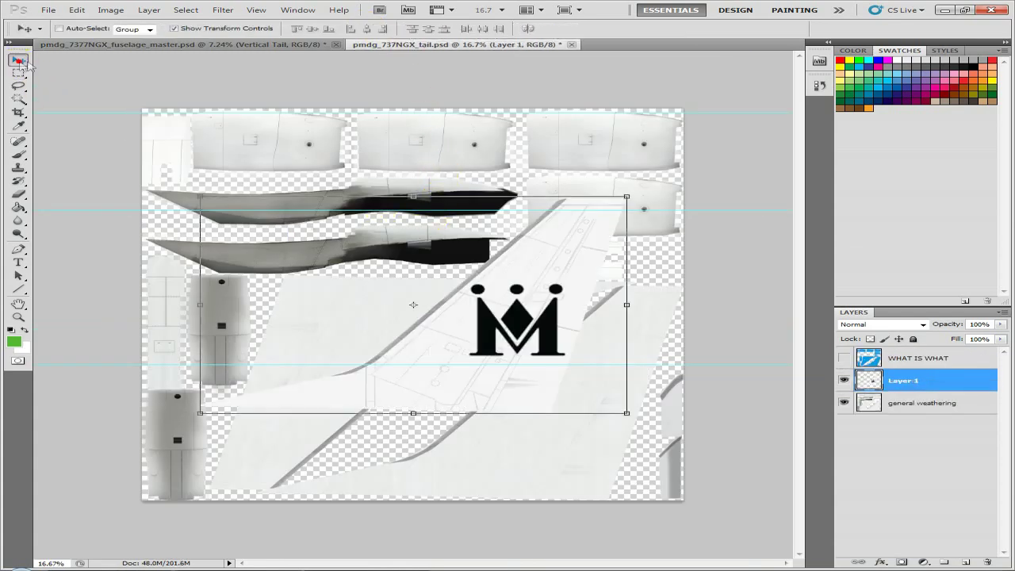
drag(533, 331, 590, 420)
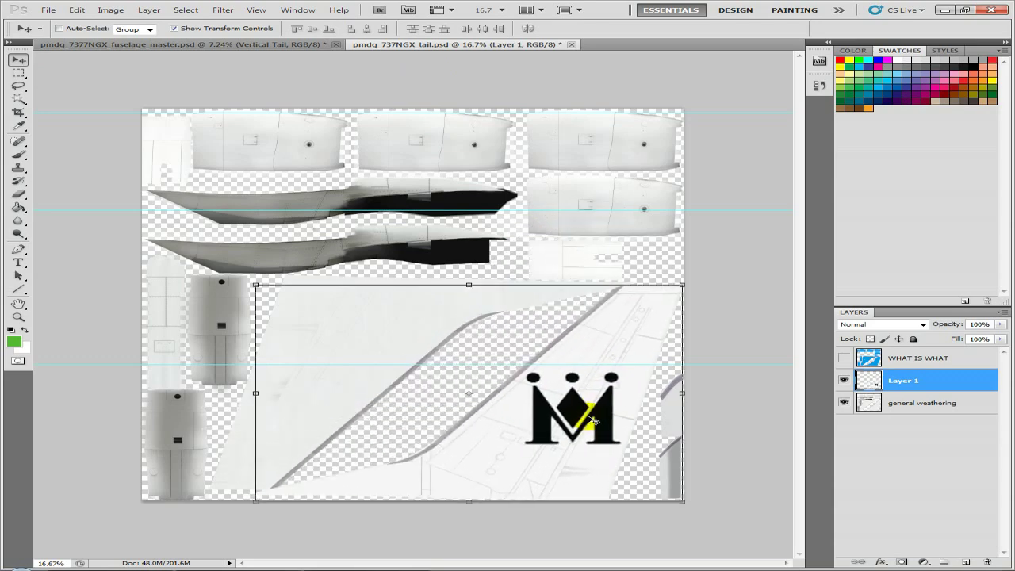
scroll(626, 355, up, 10)
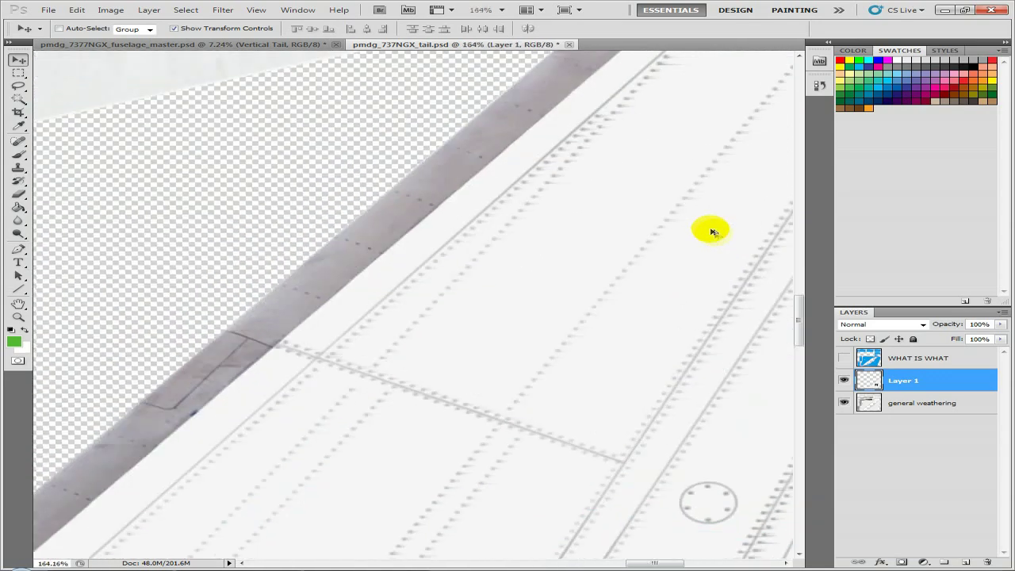
drag(698, 154, 696, 152)
drag(431, 367, 436, 330)
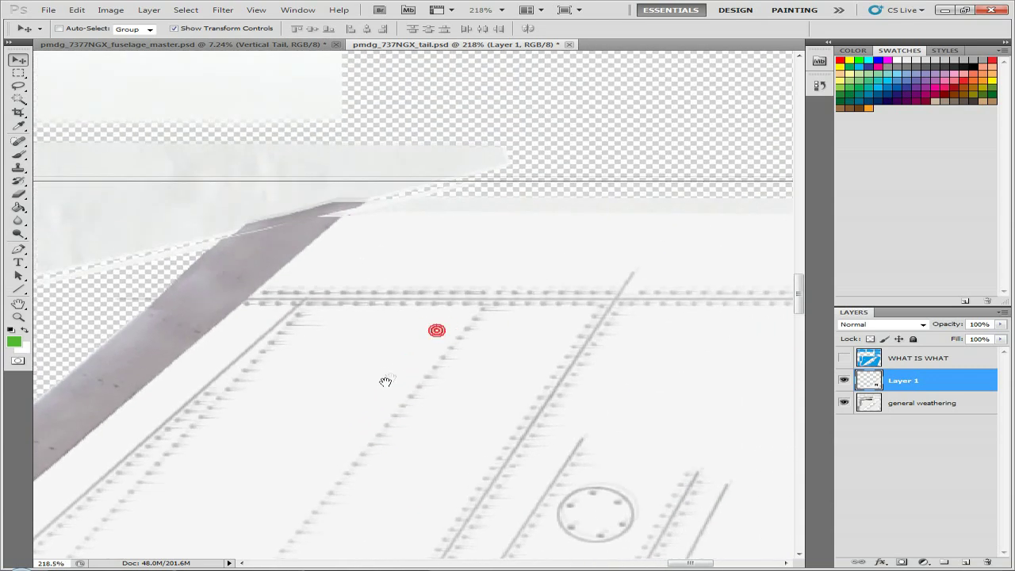
Lower Layer 1's opacity to 30% to check its rivet circles against the weathering
click(1001, 325)
drag(974, 339, 936, 343)
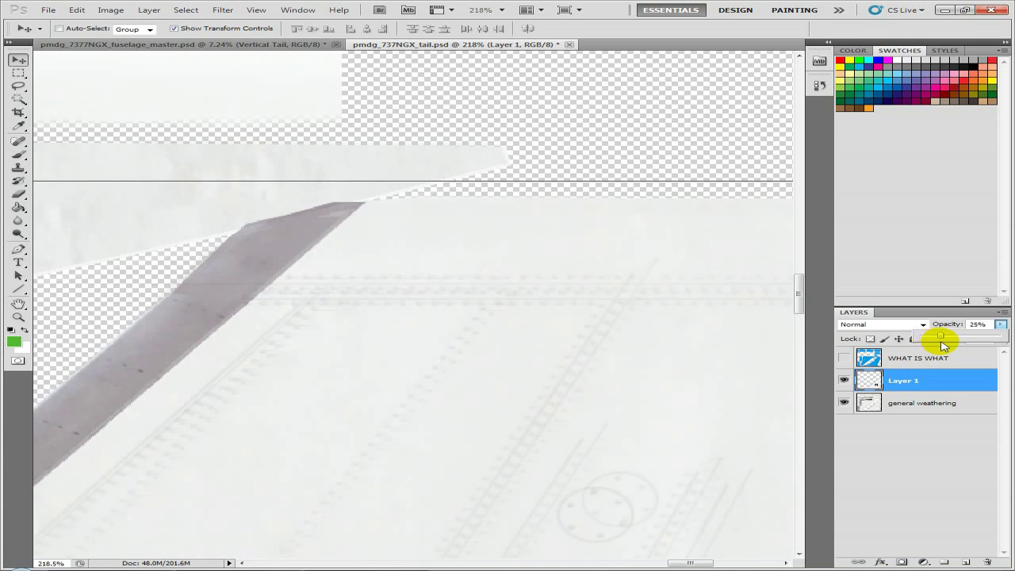
click(588, 494)
drag(590, 505, 483, 381)
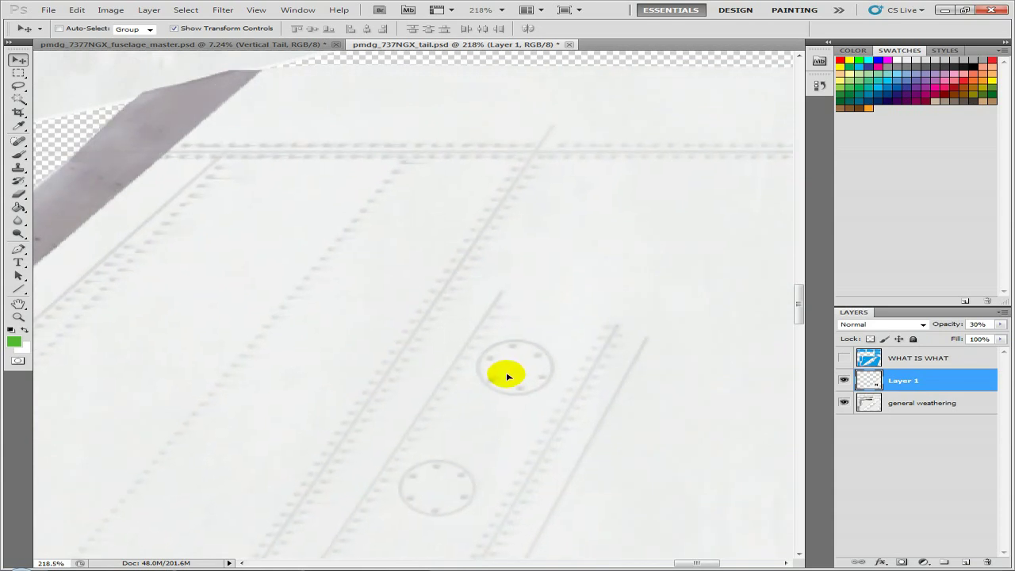
drag(507, 374, 545, 371)
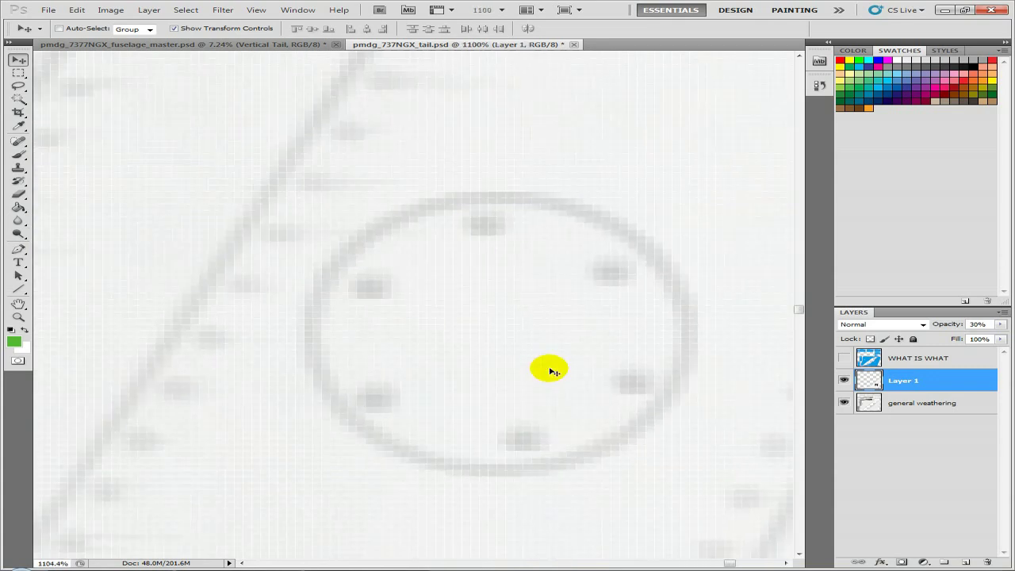
Restore Layer 1 to 100% opacity and toggle its visibility to confirm alignment
click(1001, 326)
drag(952, 338, 975, 337)
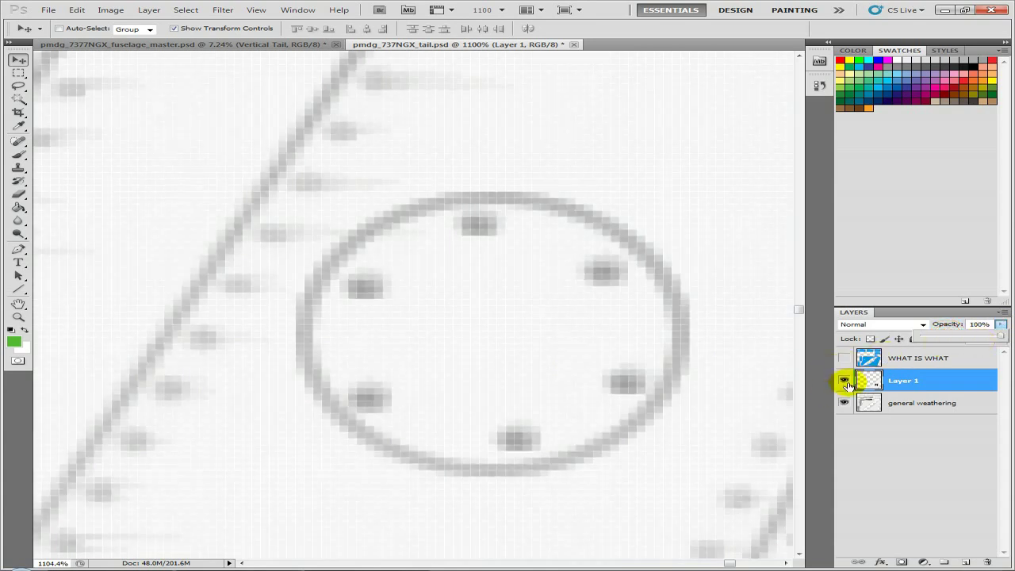
click(844, 381)
click(844, 380)
click(845, 382)
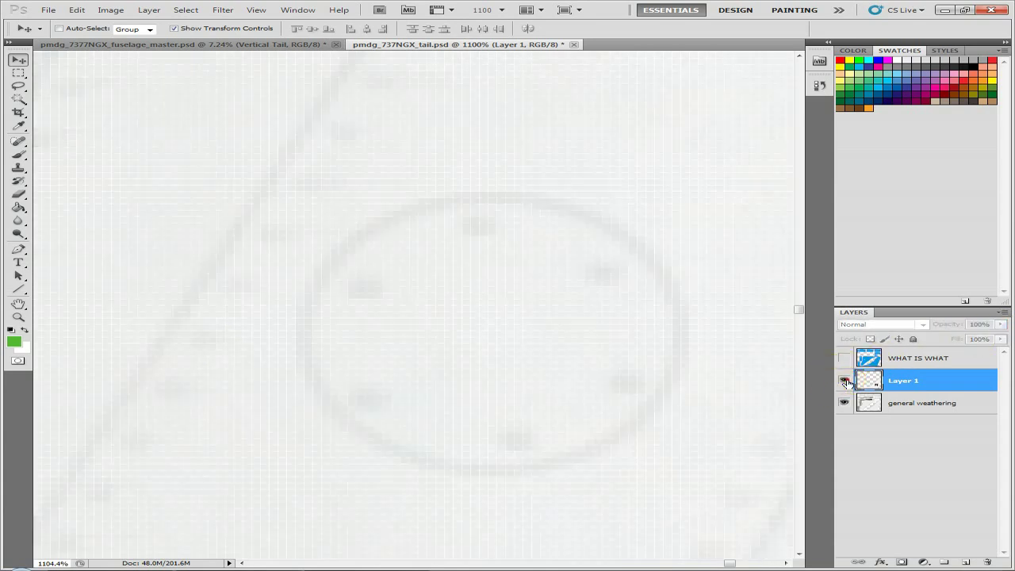
click(844, 381)
click(844, 381)
click(844, 381)
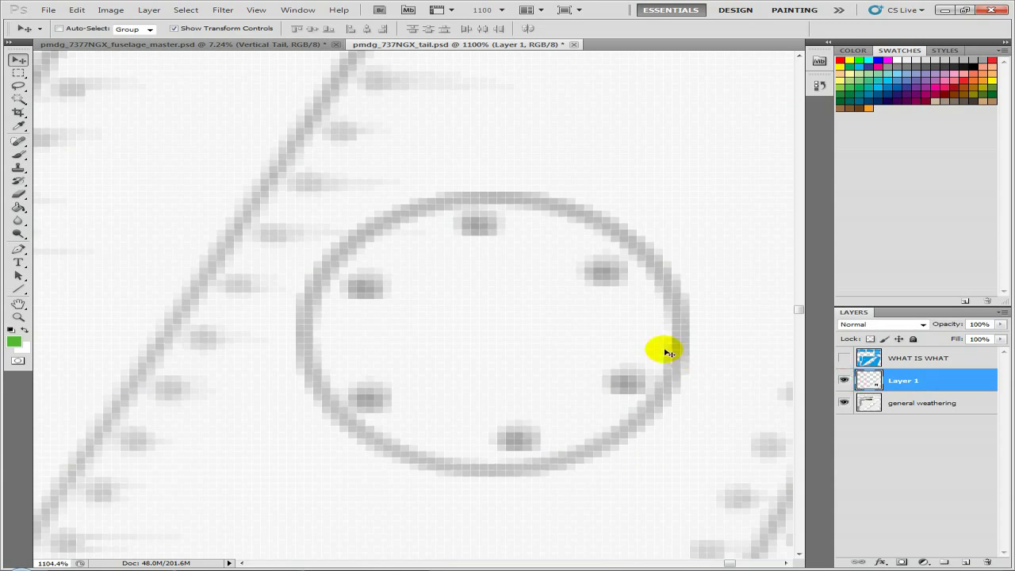
scroll(627, 339, down, 10)
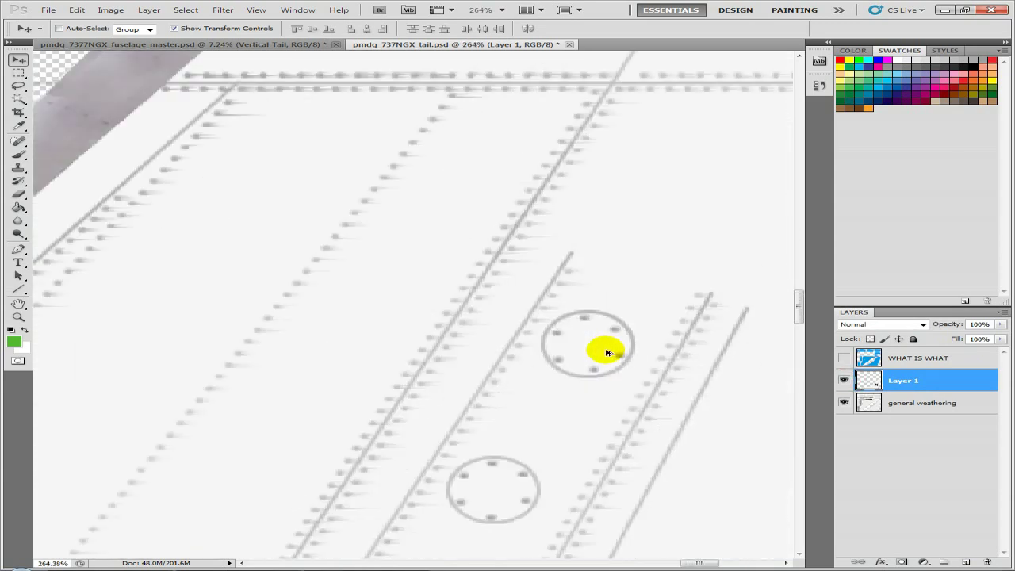
scroll(591, 351, down, 2)
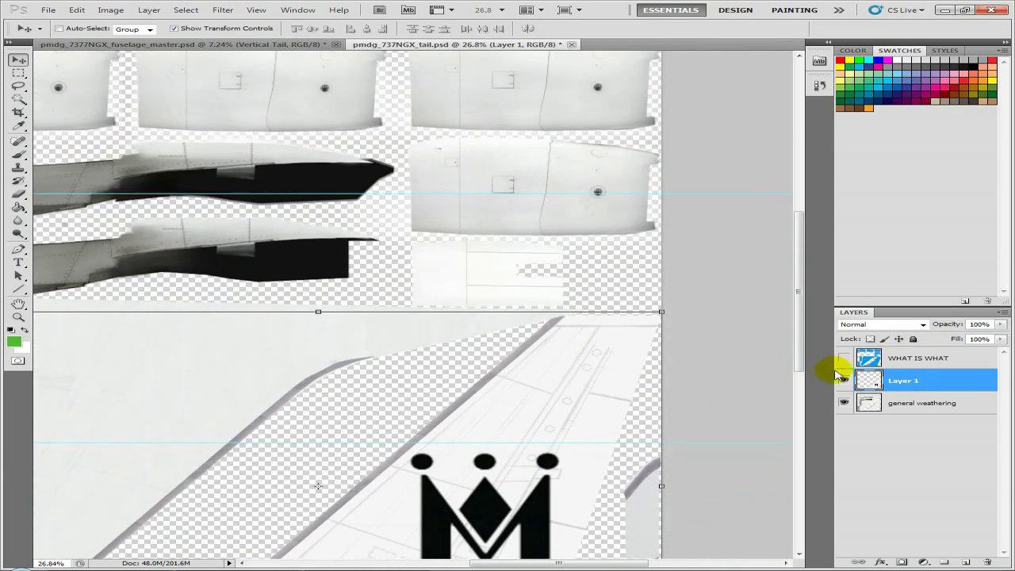
Duplicate Layer 1 as Layer 1 copy
right_click(909, 383)
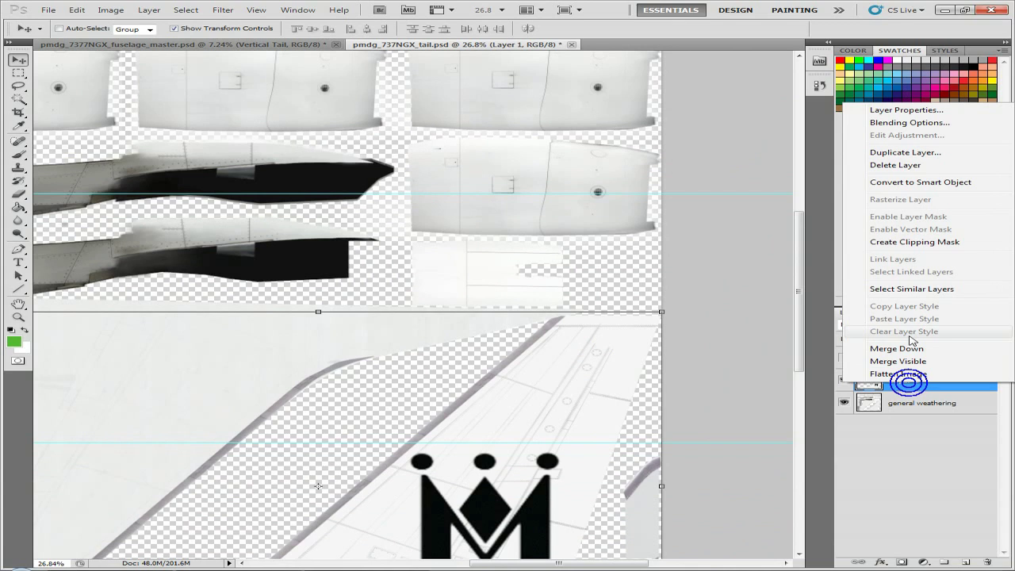
click(905, 153)
click(640, 174)
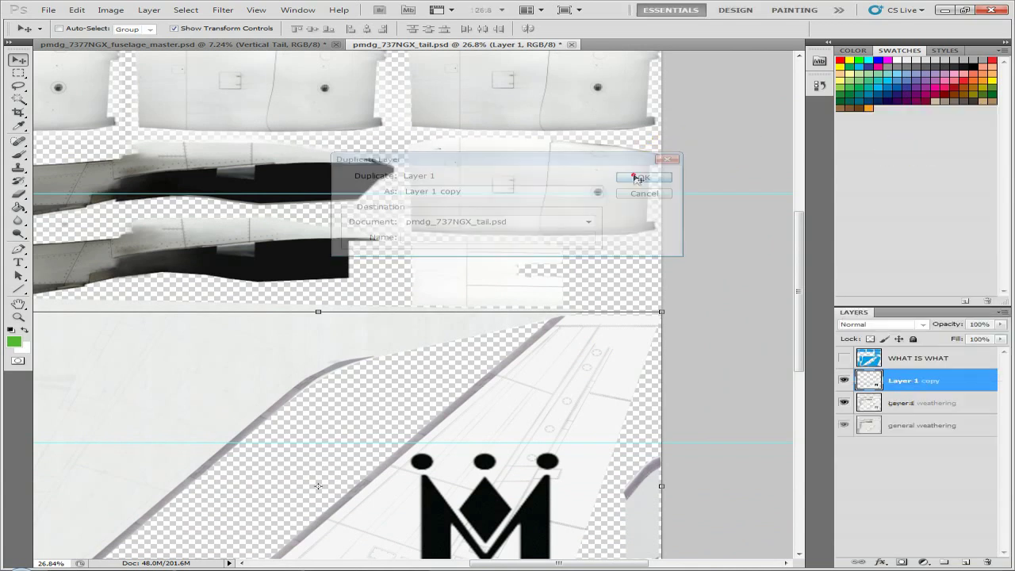
Rotate the copy 180° and move the inverted logo onto the left tail panel
click(76, 9)
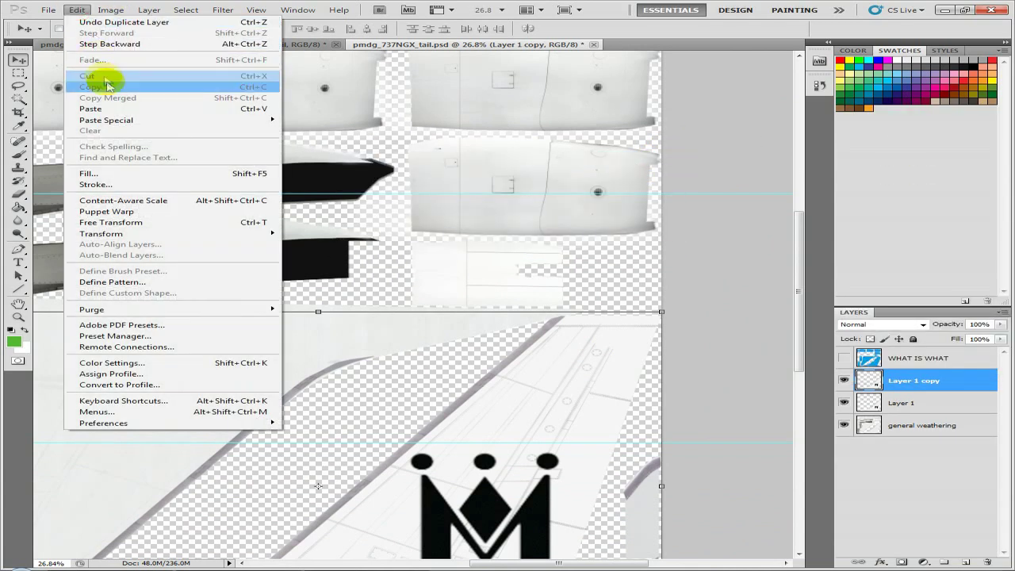
mouse_move(113, 233)
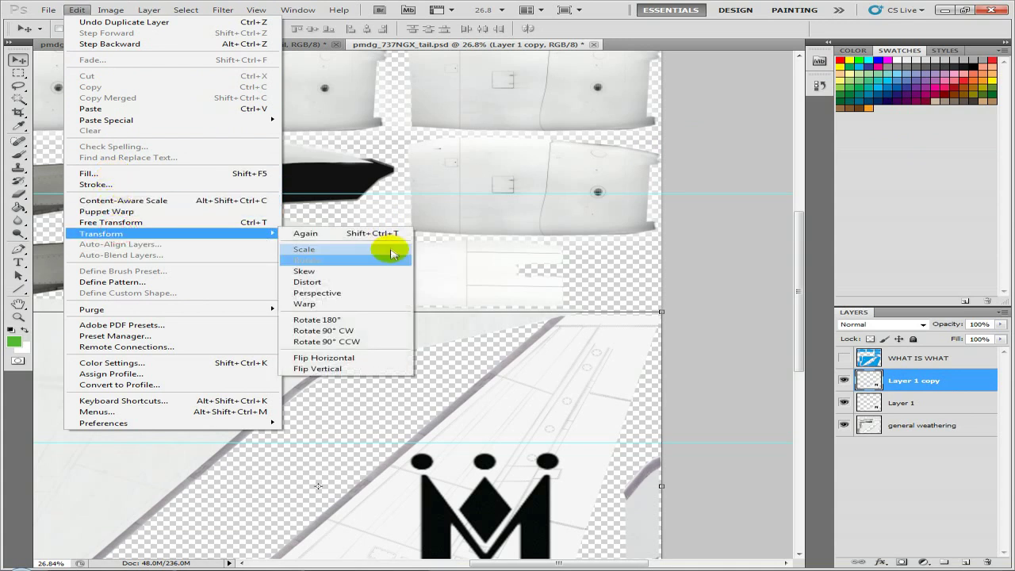
click(351, 321)
drag(345, 367, 560, 288)
drag(411, 389, 341, 374)
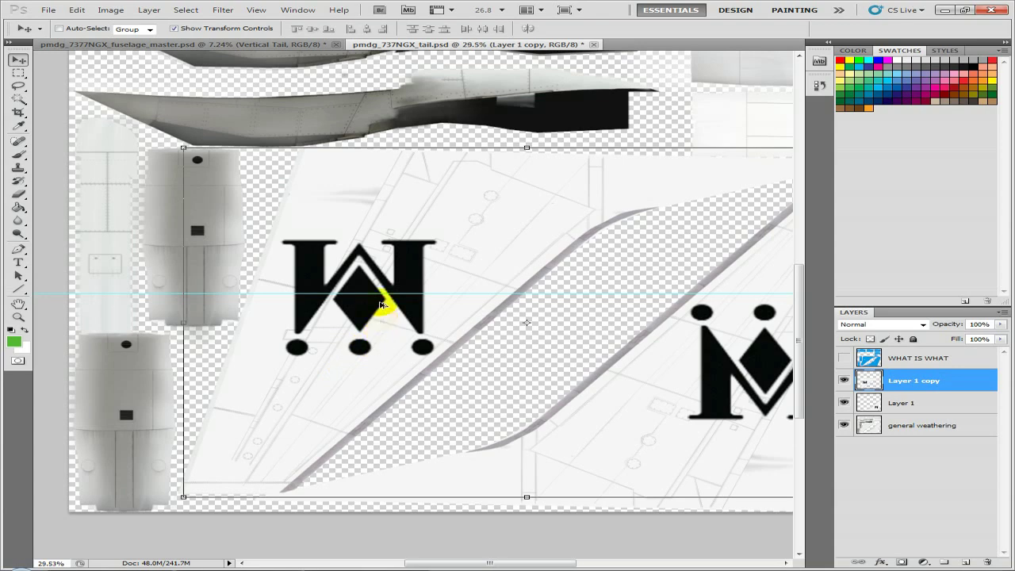
Zoom in on the lower rivet circle and lower Layer 1 copy's opacity to reveal rivets beneath
scroll(385, 294, up, 3)
scroll(214, 445, up, 3)
scroll(187, 481, up, 5)
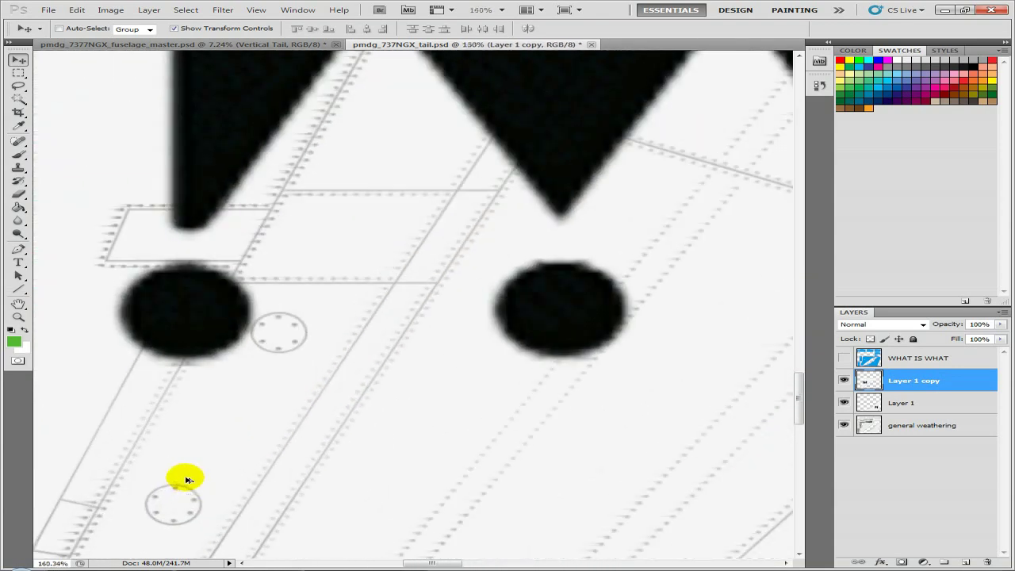
drag(187, 474, 390, 288)
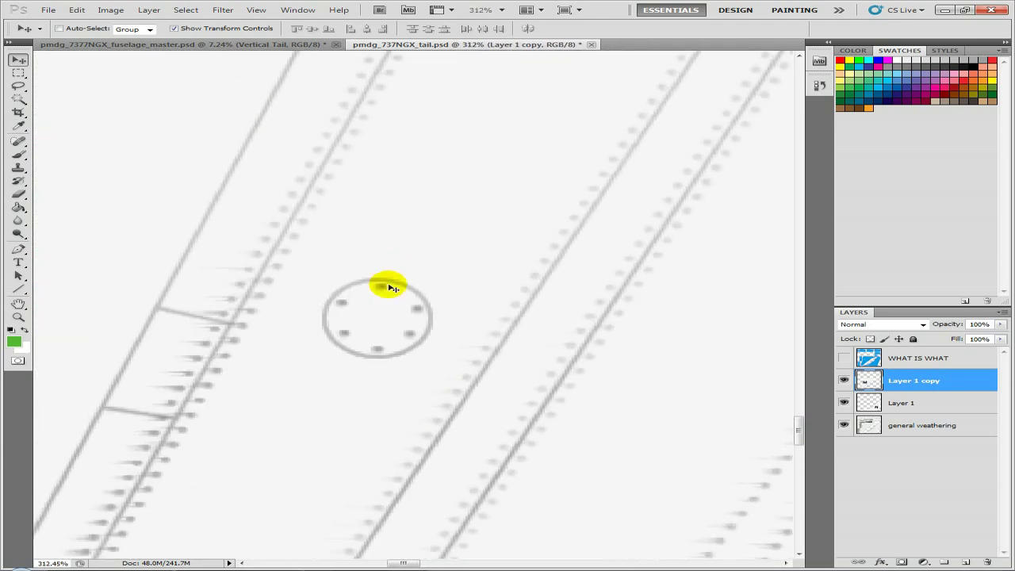
scroll(374, 306, up, 4)
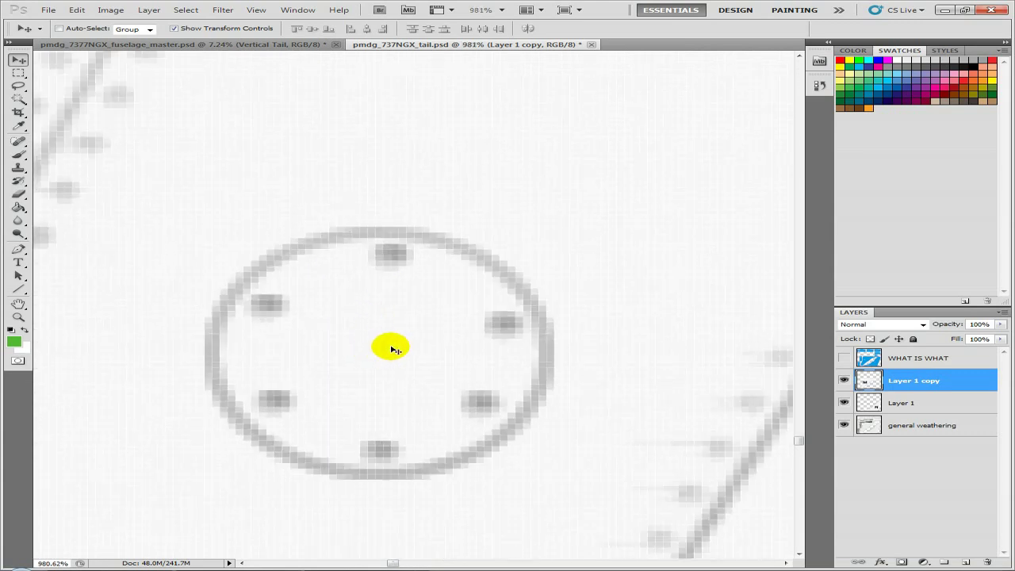
click(844, 382)
click(844, 381)
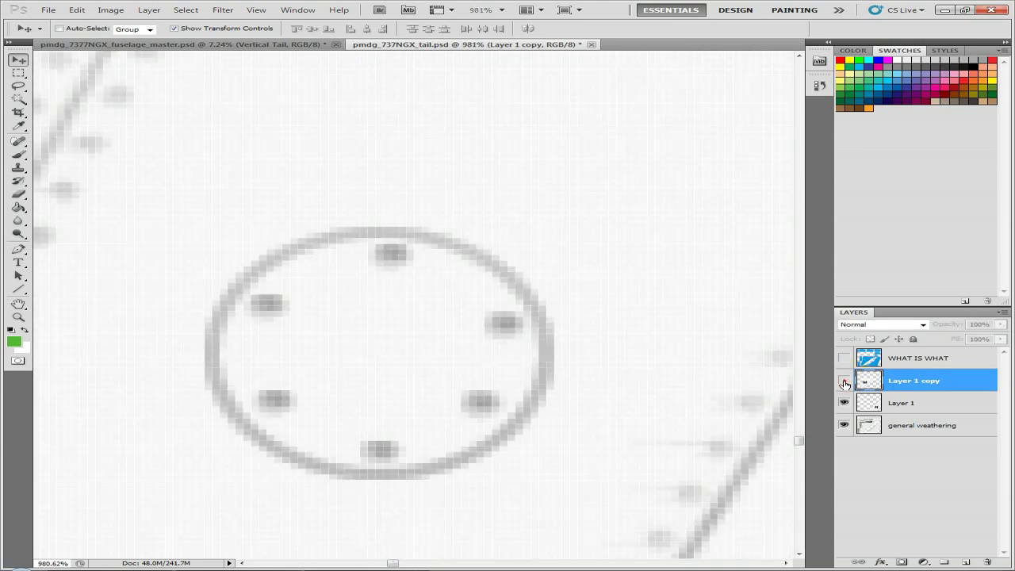
click(844, 381)
click(844, 382)
click(1001, 325)
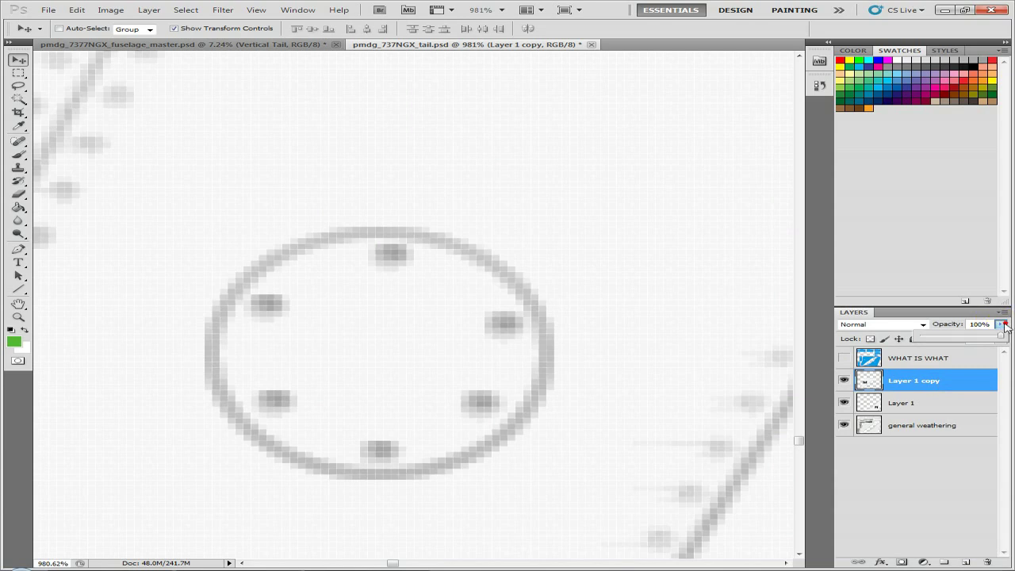
drag(952, 343, 940, 343)
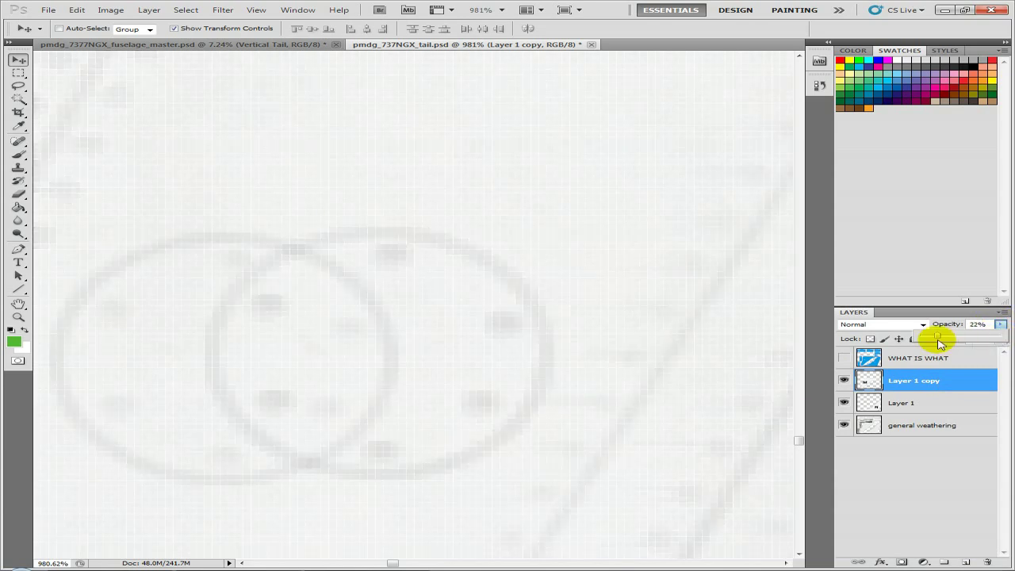
Shift the faded copy left to line up its rivet circle, then restore 100% opacity
drag(437, 346, 288, 357)
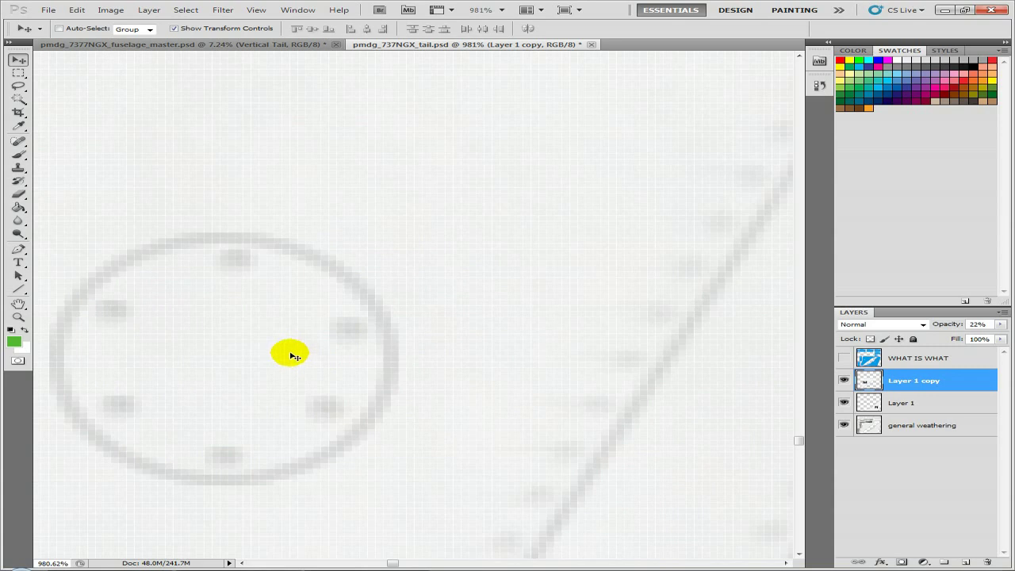
click(1000, 325)
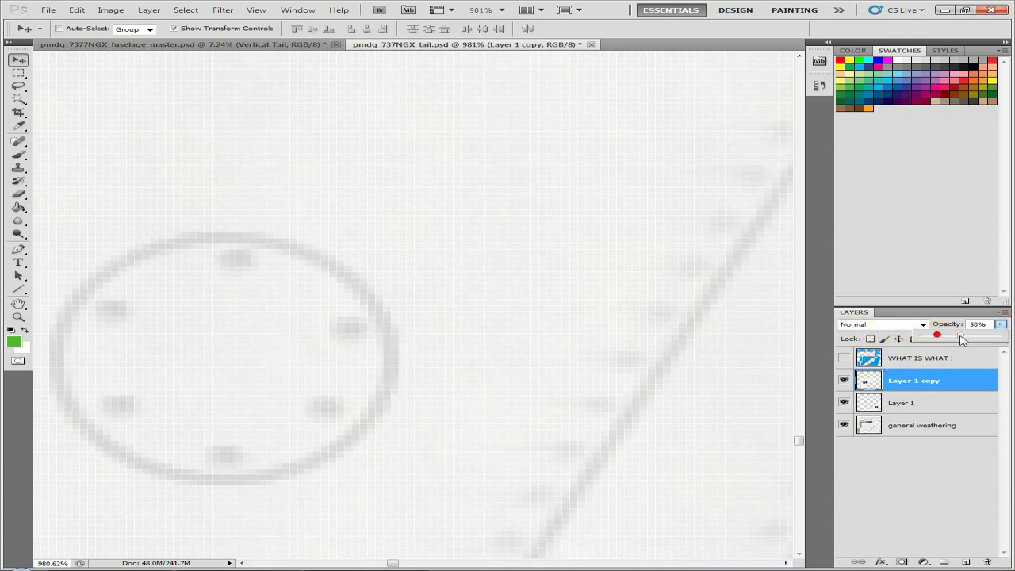
drag(962, 338, 993, 340)
click(1002, 327)
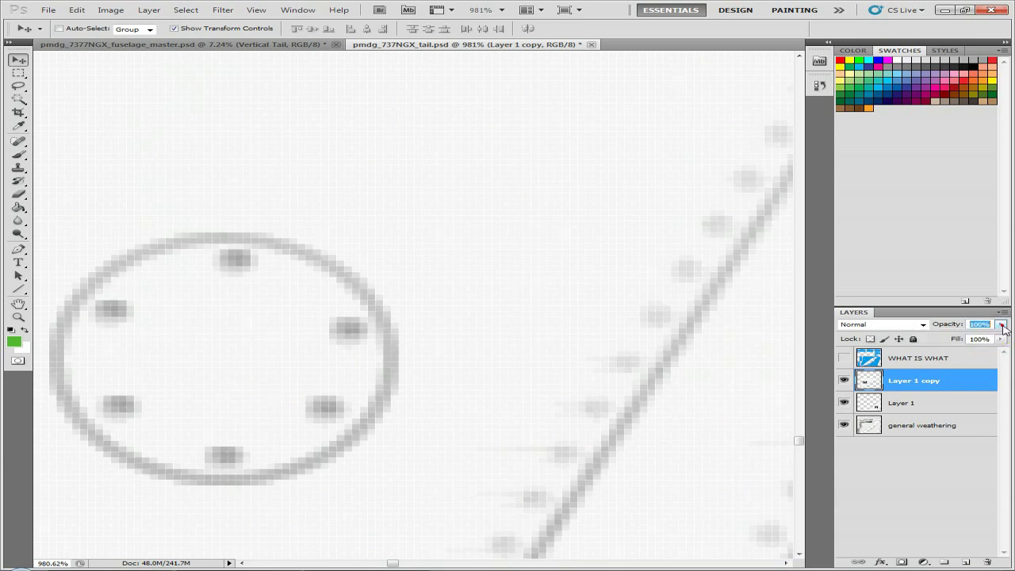
Fine-tune the copy with small left and right nudges until the rivets match, then zoom out
click(845, 382)
click(845, 381)
click(846, 382)
click(845, 382)
click(846, 382)
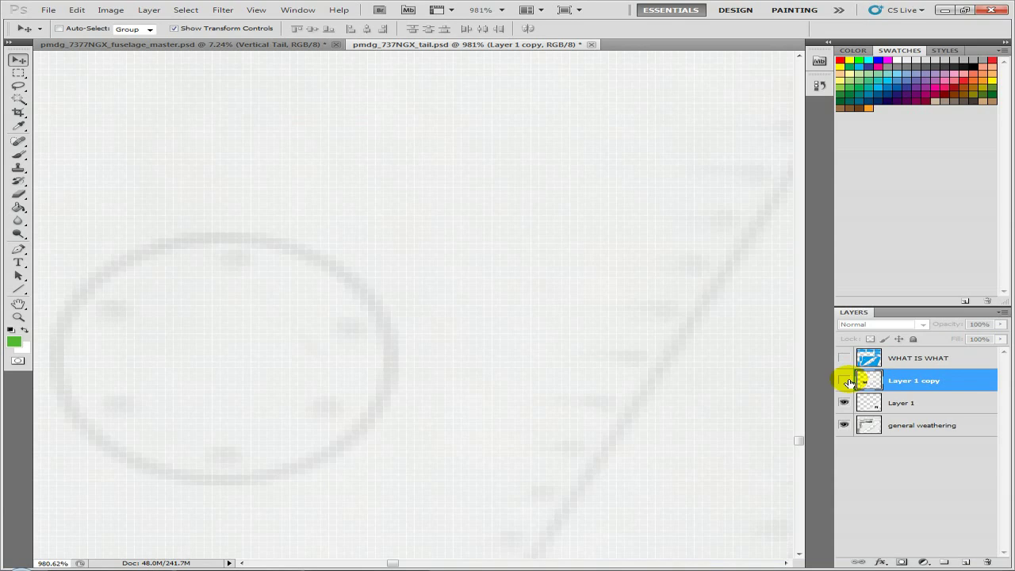
click(846, 382)
drag(476, 347, 471, 344)
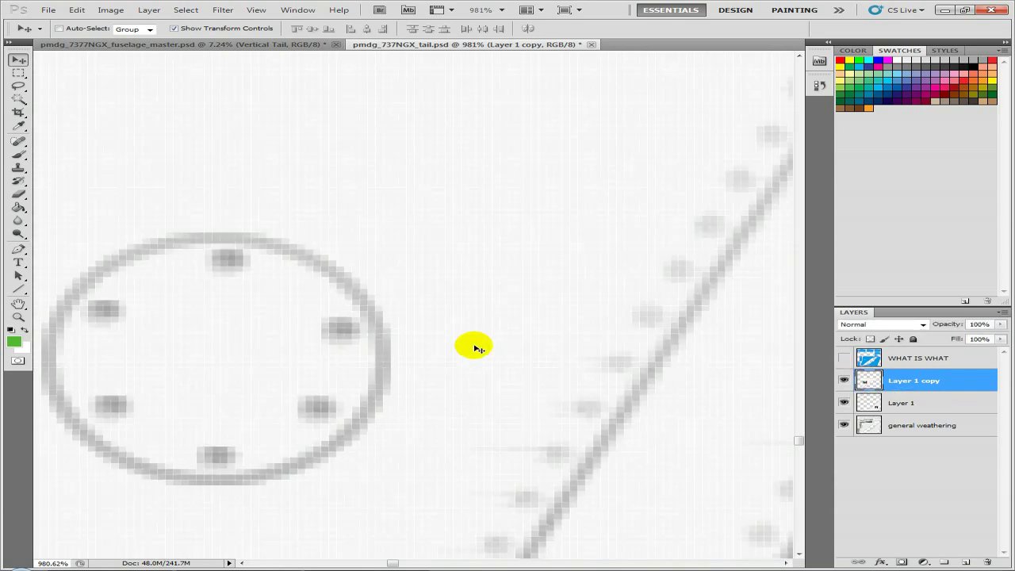
click(846, 382)
click(846, 382)
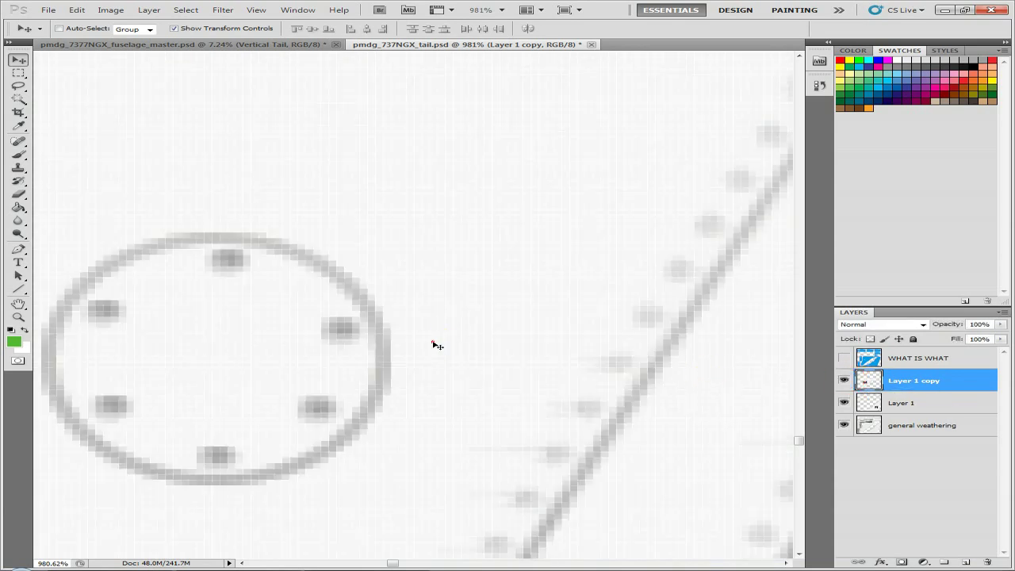
drag(437, 346, 445, 346)
click(846, 382)
click(846, 382)
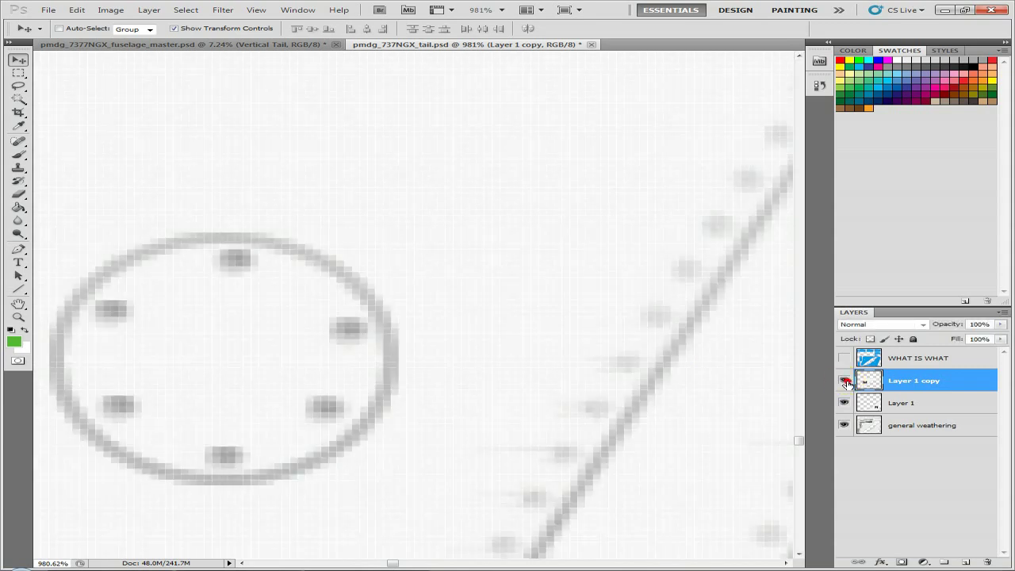
scroll(442, 303, down, 10)
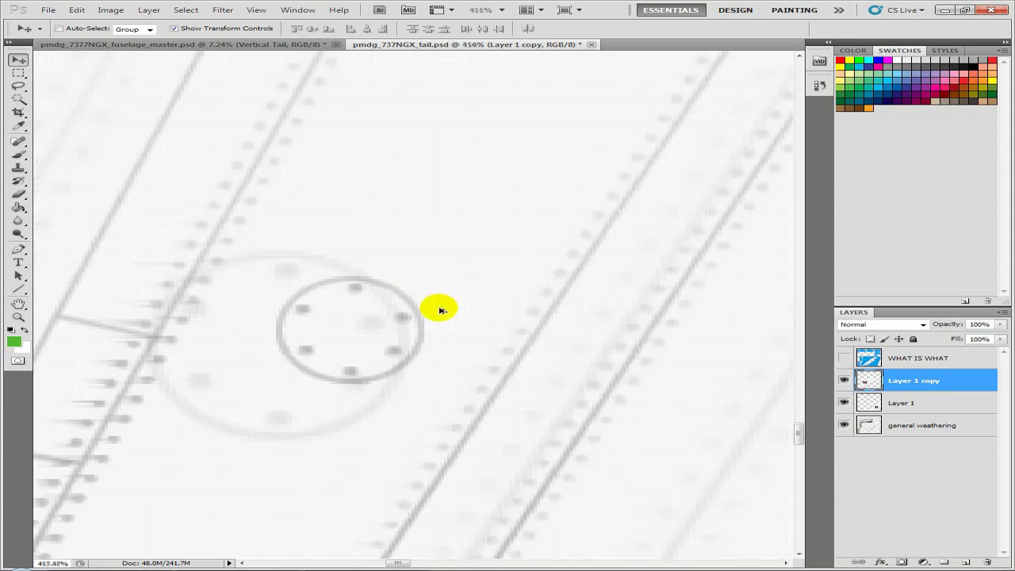
scroll(461, 332, down, 5)
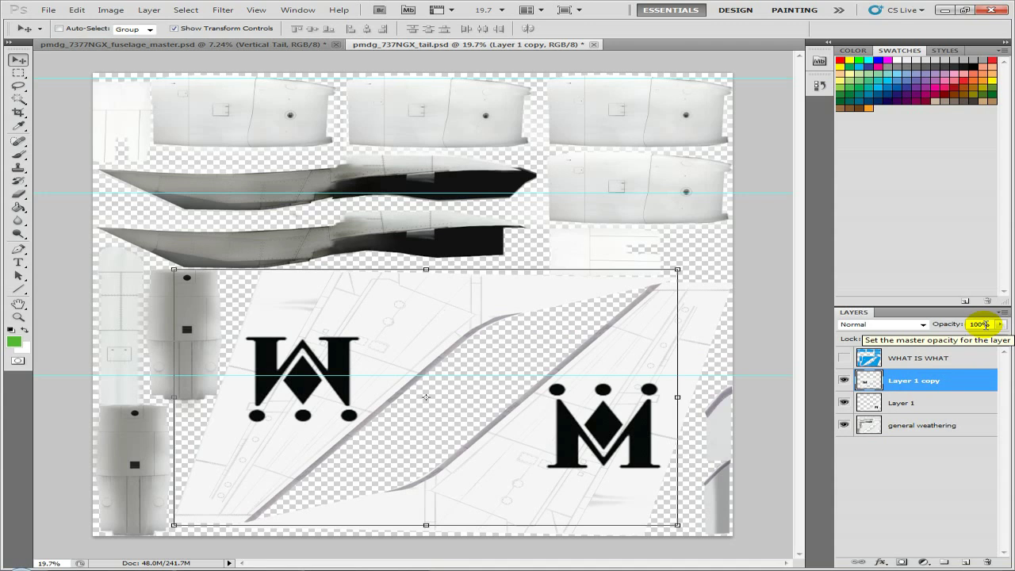
Merge Layer 1 copy, Layer 1 and general weathering, close the tail file, and hide the Vertical Tail layer
click(921, 406)
click(921, 383)
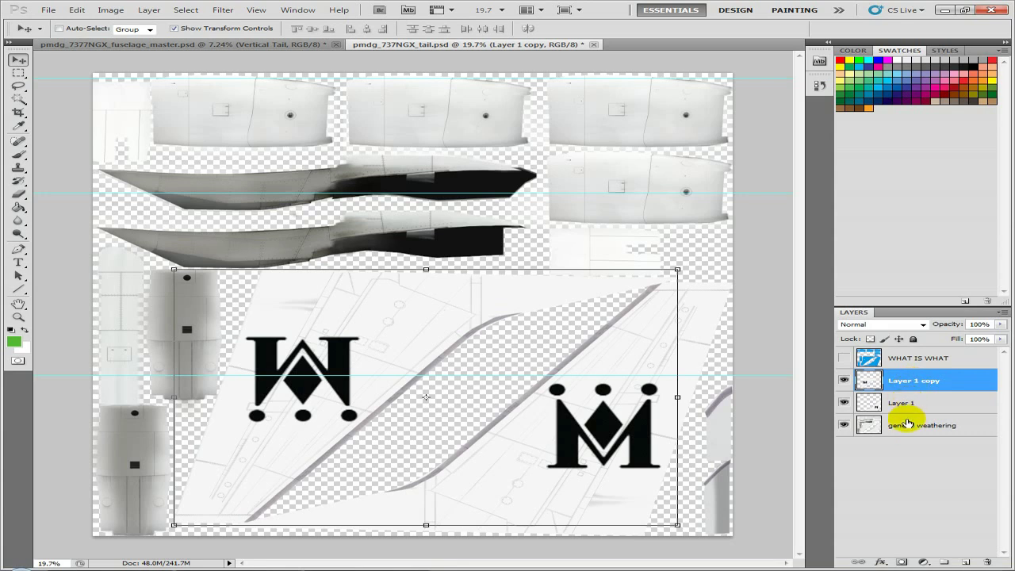
shift+click(907, 429)
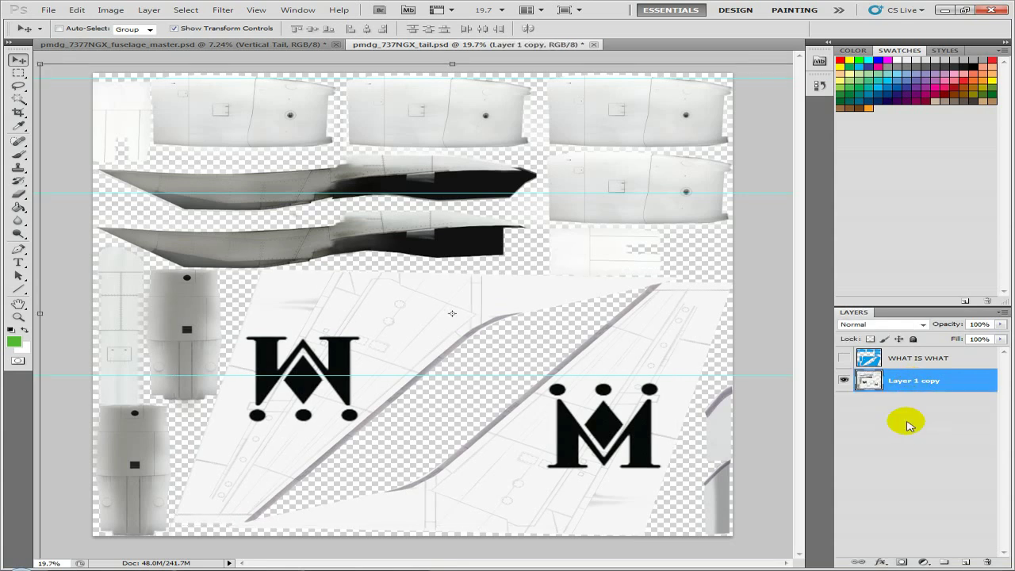
click(899, 388)
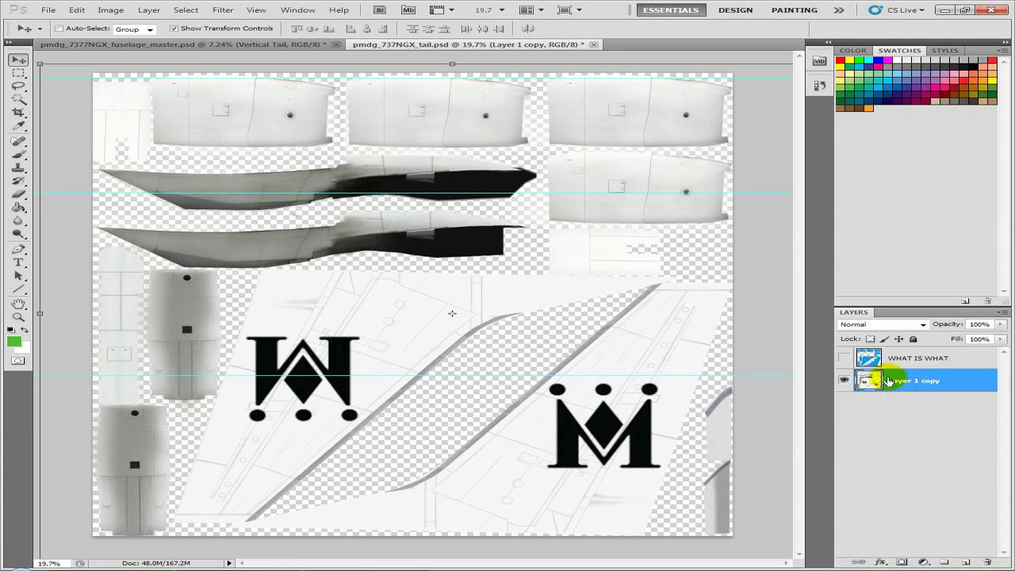
click(588, 45)
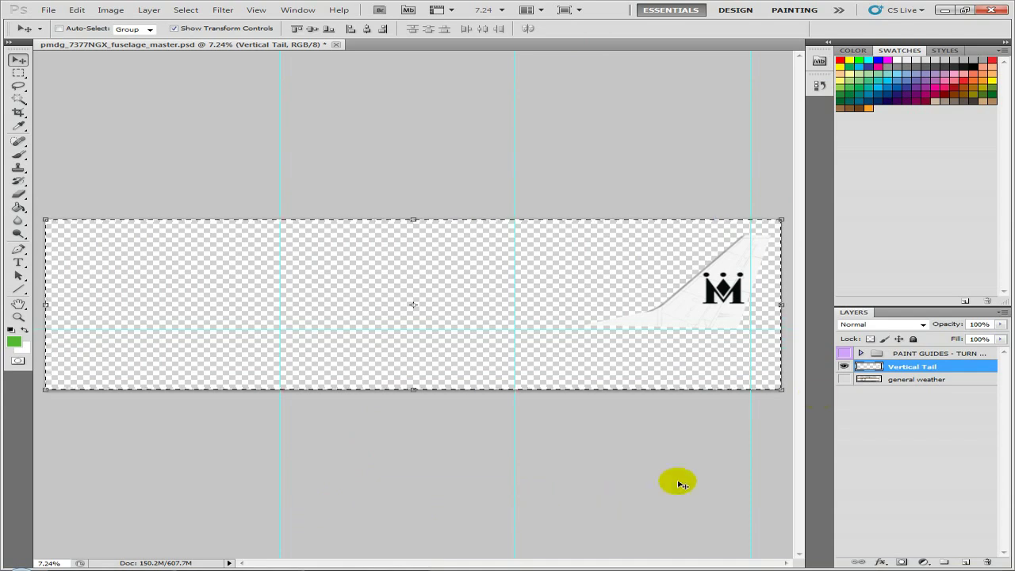
click(844, 366)
Select fuselage_1_night2 and fuselage_2_night2 in Explorer and drag both into Photoshop
click(844, 379)
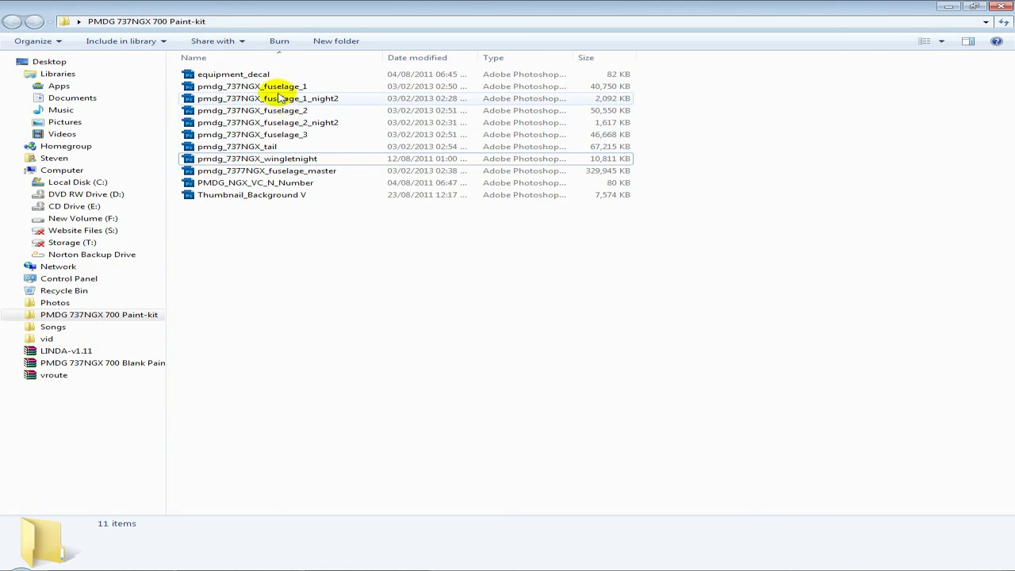
click(278, 97)
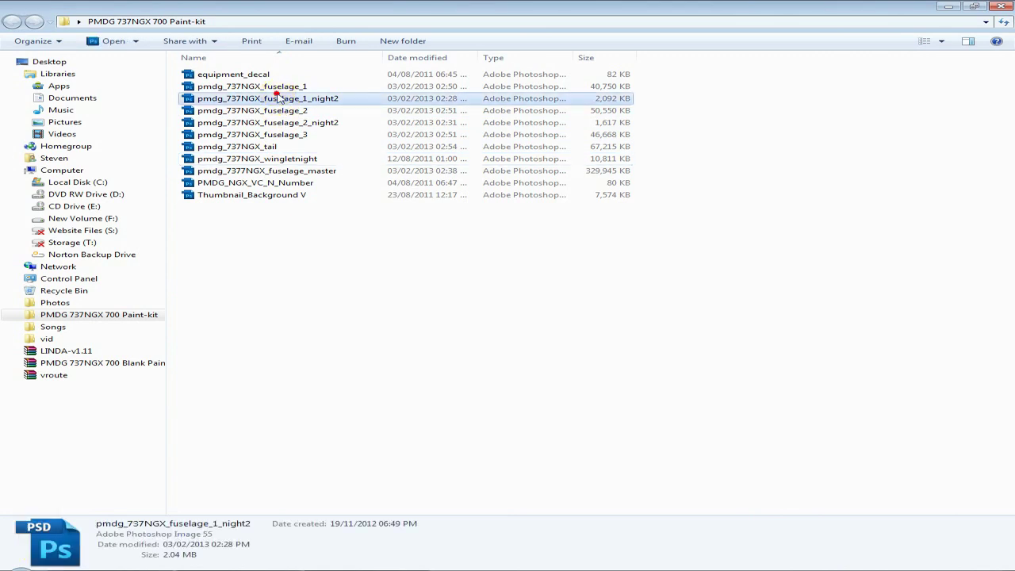
shift+click(277, 123)
click(281, 123)
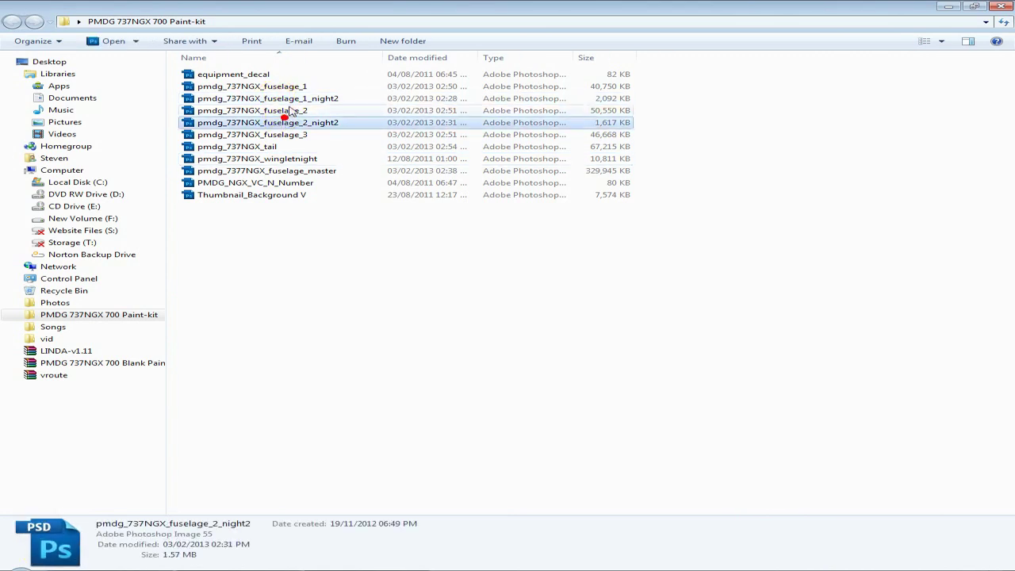
click(290, 98)
ctrl+click(295, 124)
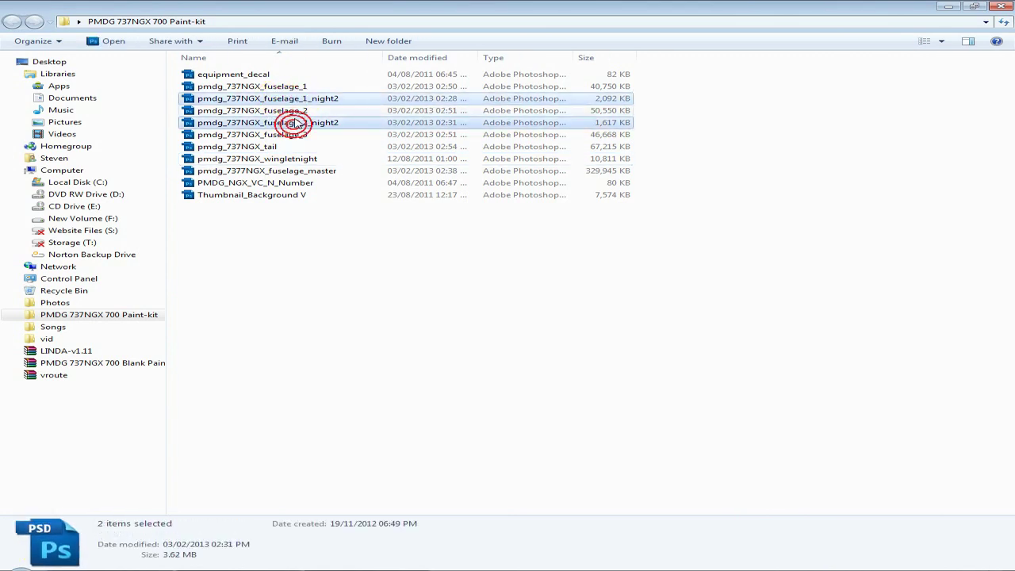
drag(282, 98, 394, 47)
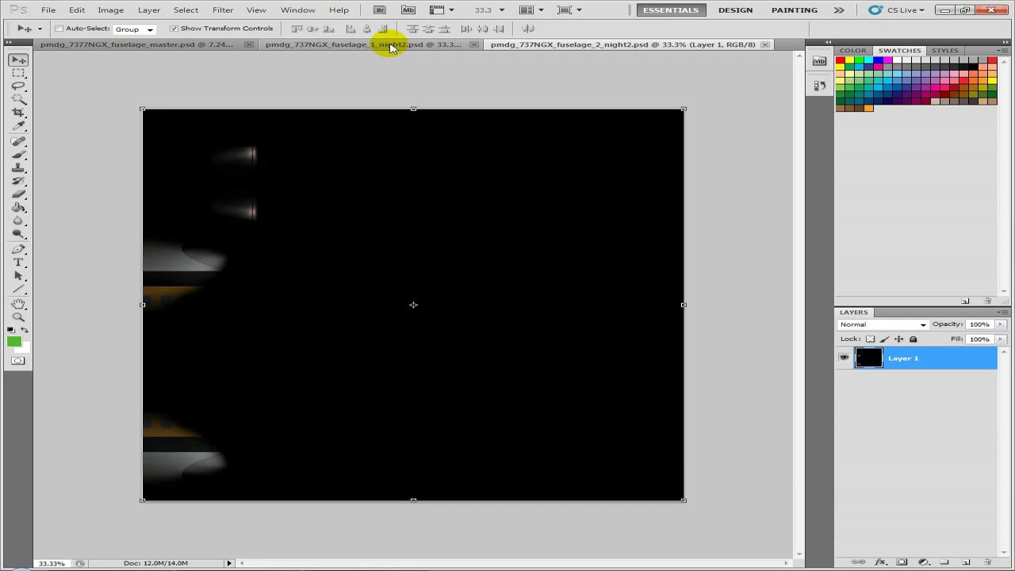
Inspect the fuselage_1_night2 night texture, then return to the fuselage master
click(390, 46)
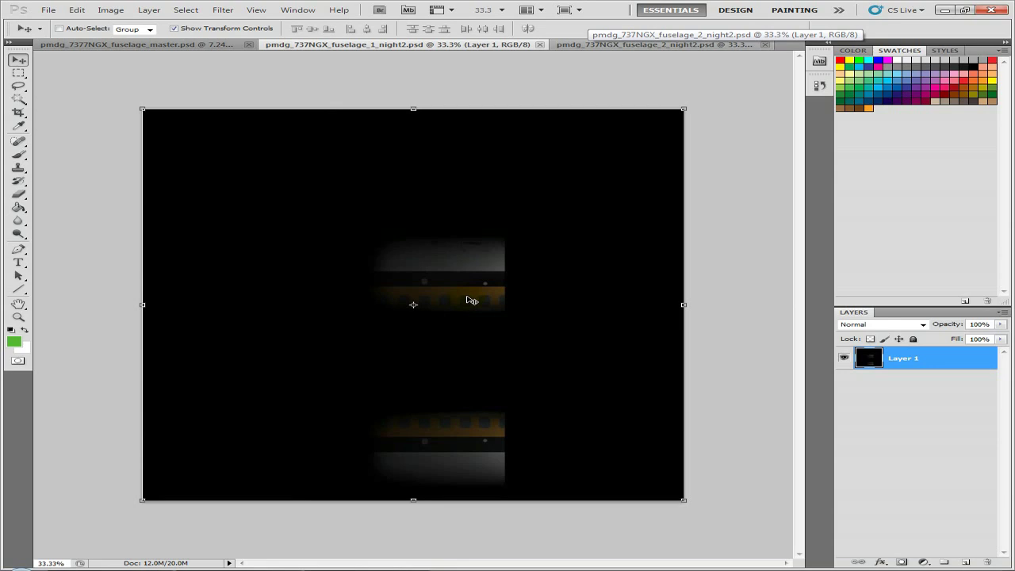
click(193, 45)
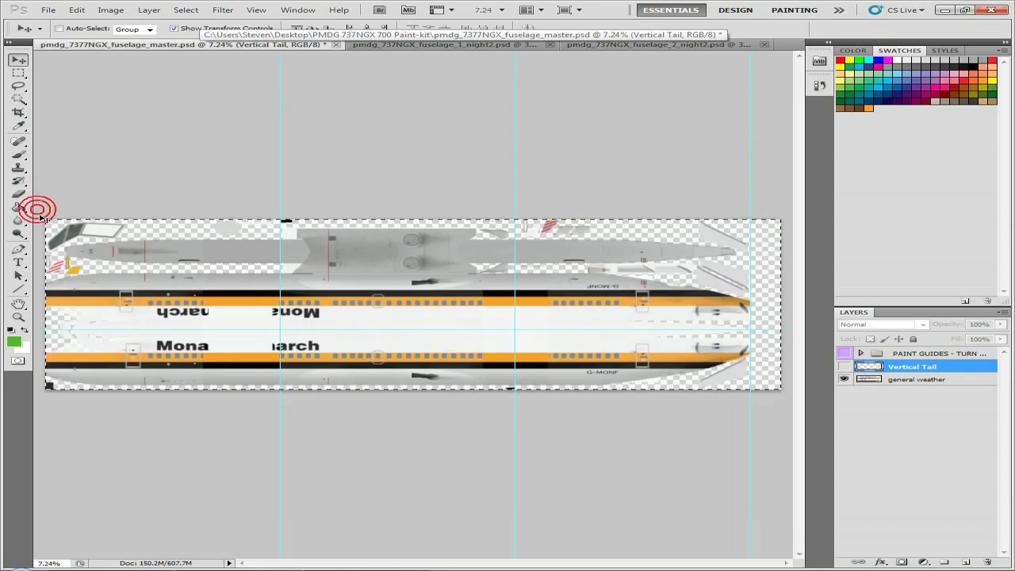
Marquee the fuselage master's left section up to the first guide, then close both night2 textures
click(18, 72)
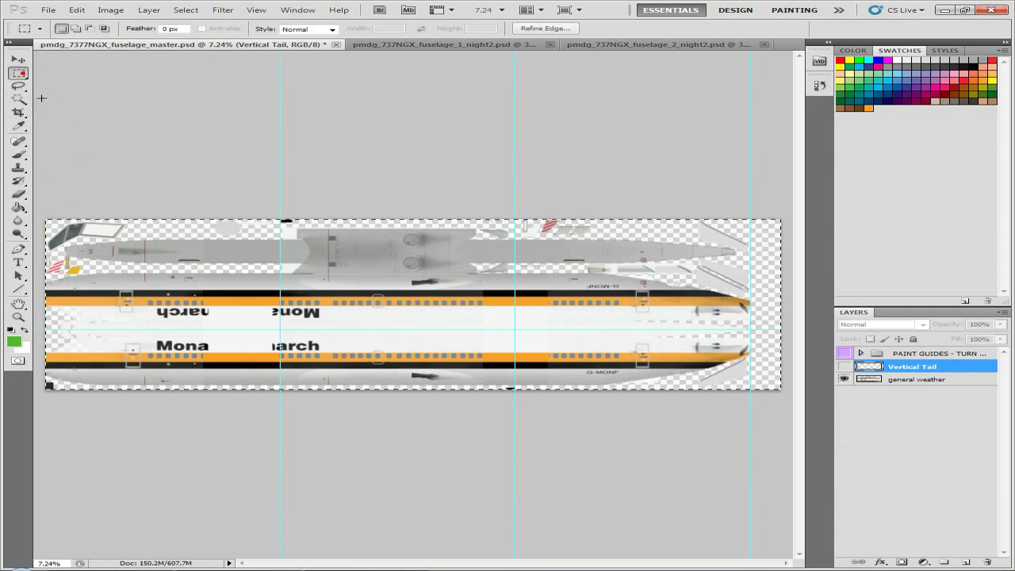
drag(35, 201, 279, 431)
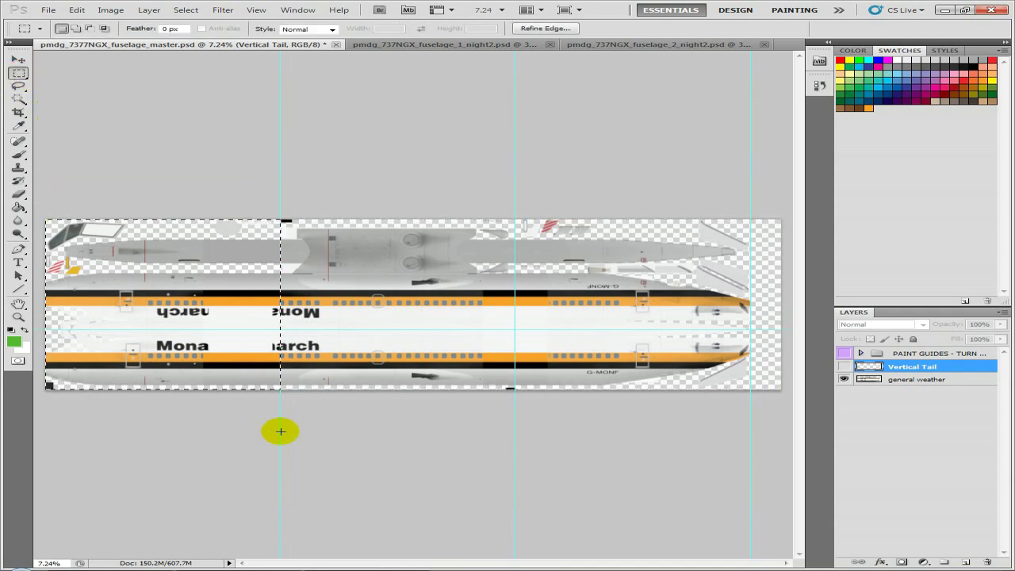
click(480, 44)
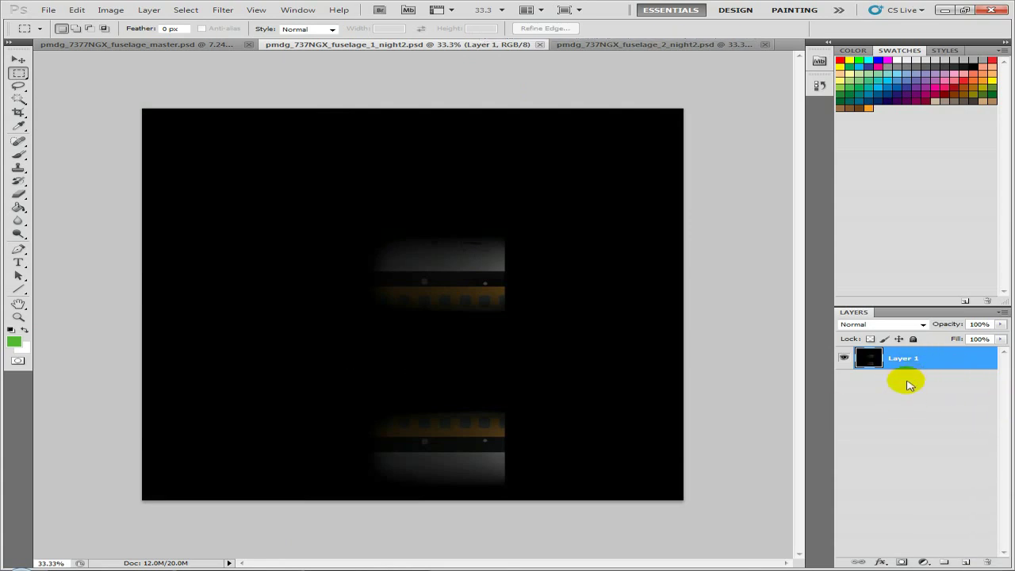
ctrl+click(877, 360)
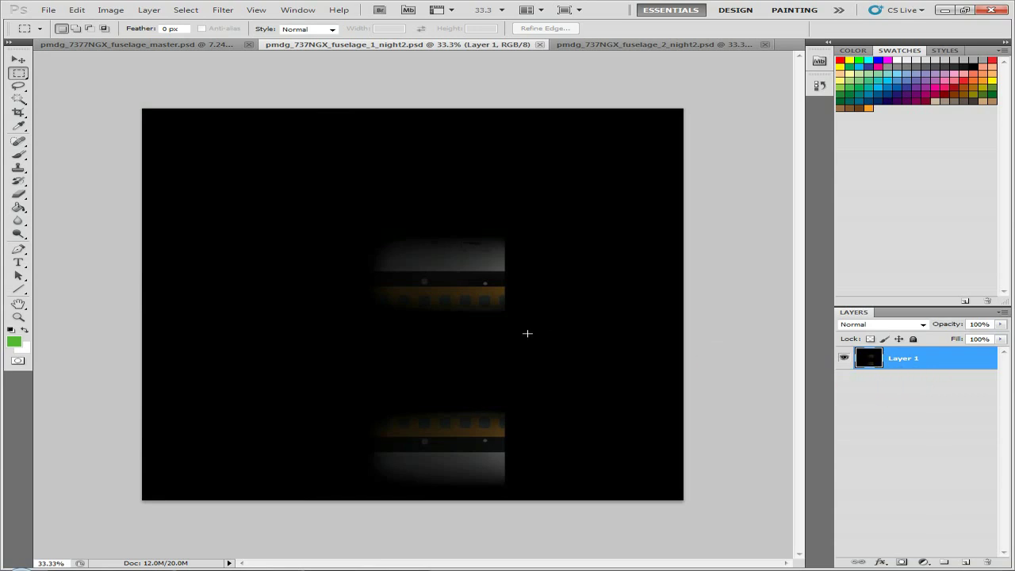
click(539, 45)
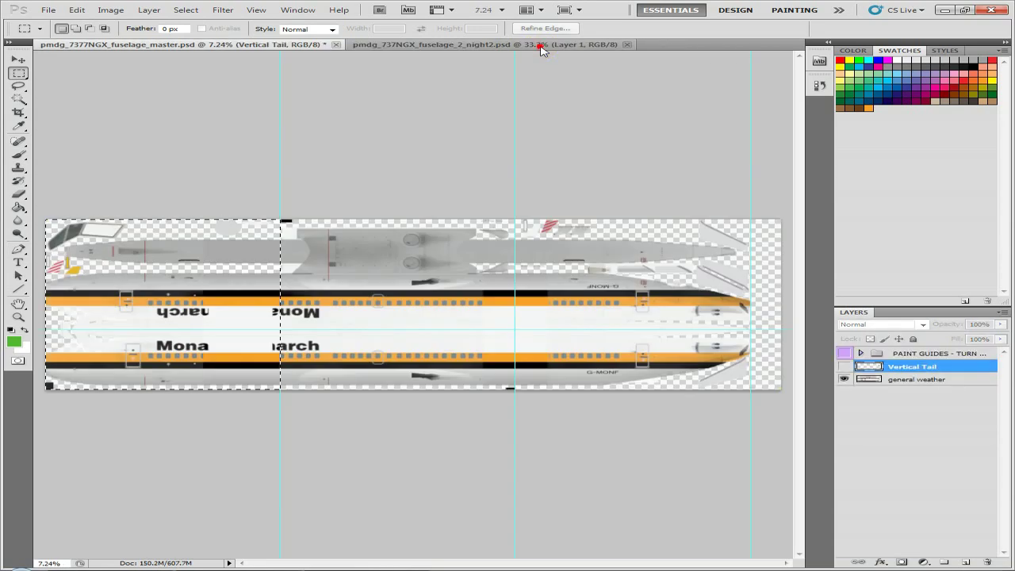
click(615, 45)
click(627, 45)
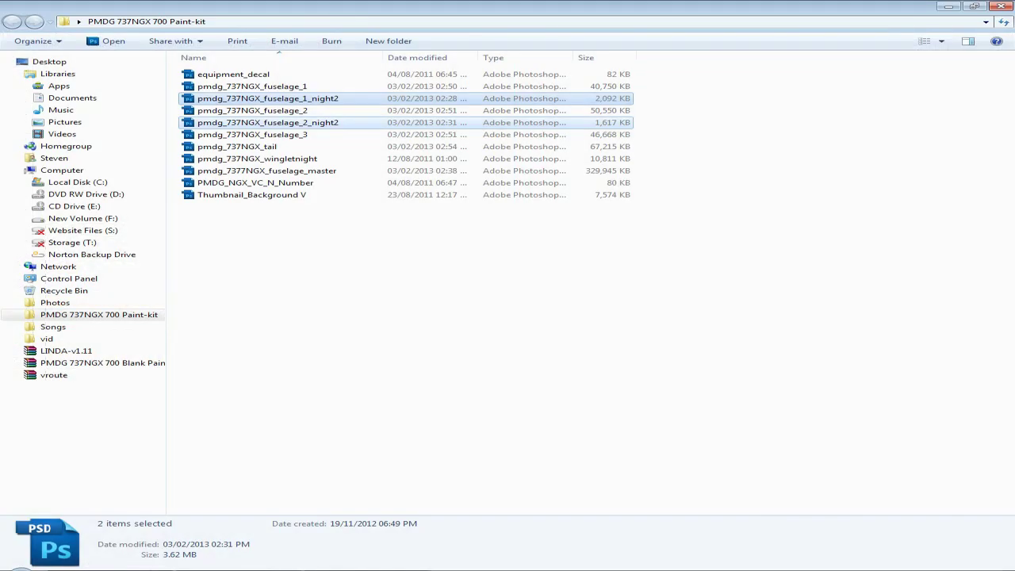
Open pmdg_737NGX_wingletnight from the Explorer paint-kit folder in Photoshop
click(268, 230)
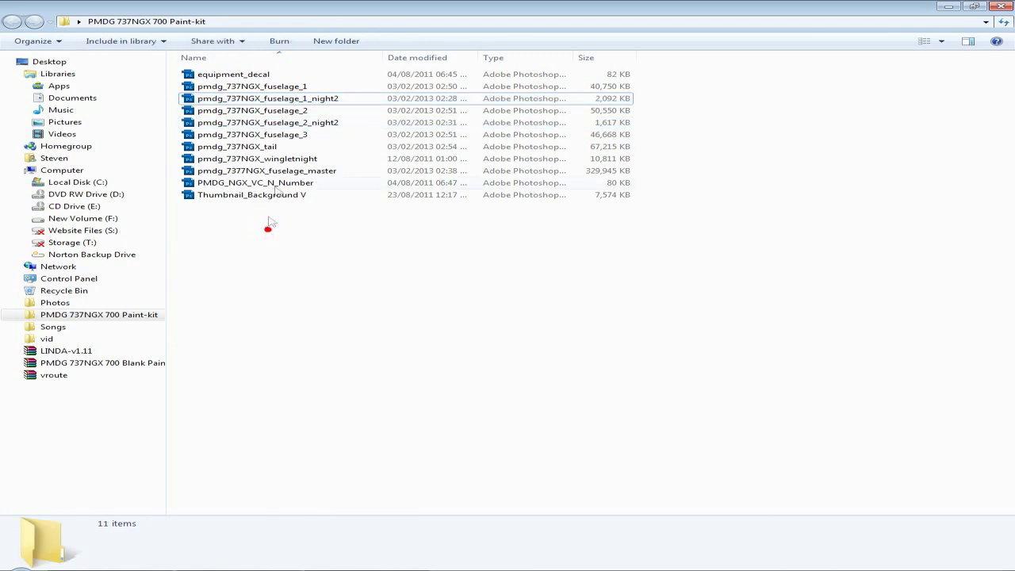
click(279, 161)
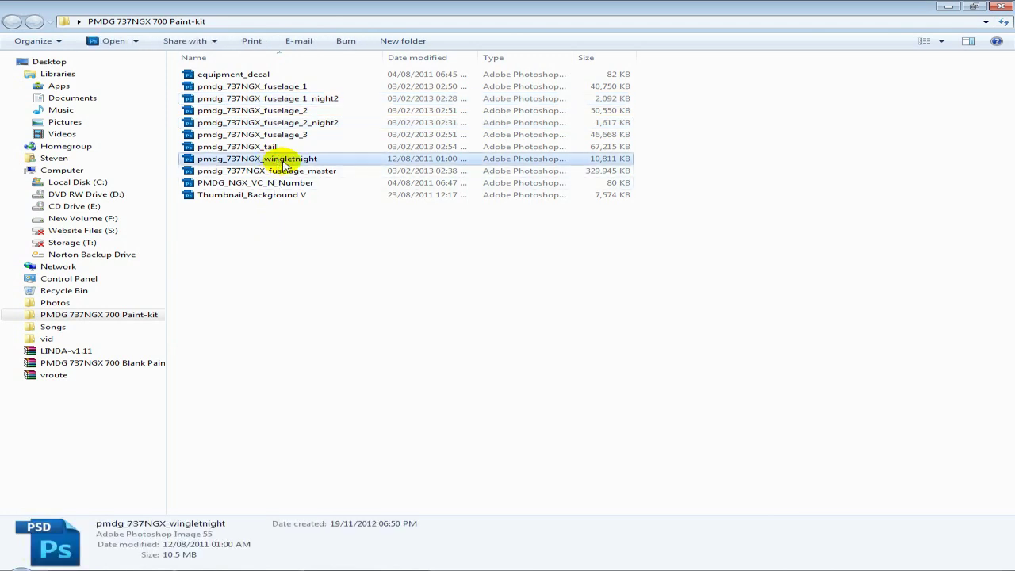
double_click(283, 161)
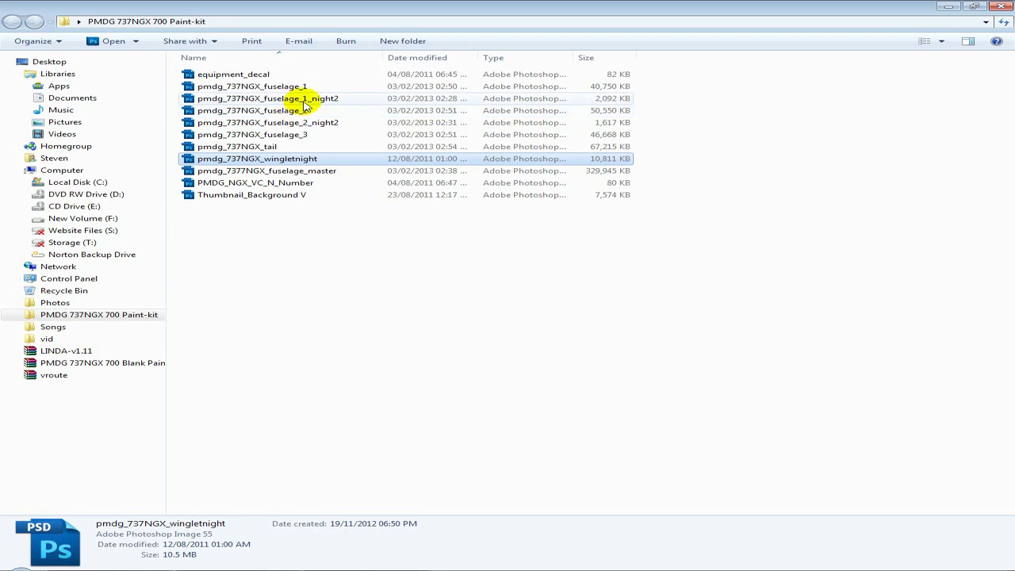
click(306, 124)
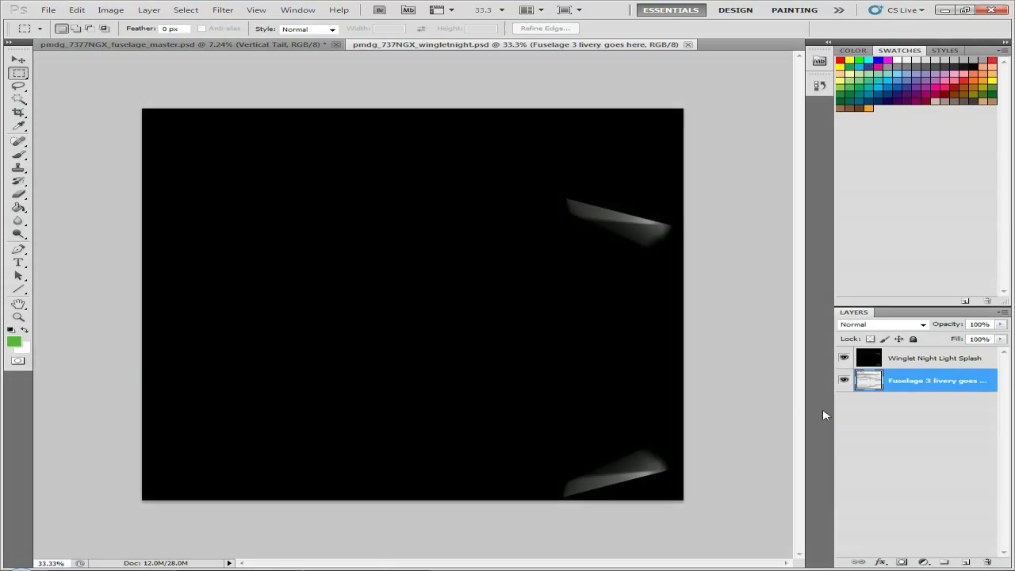
Hide the Winglet Night Light Splash layer in the wingletnight texture
click(845, 358)
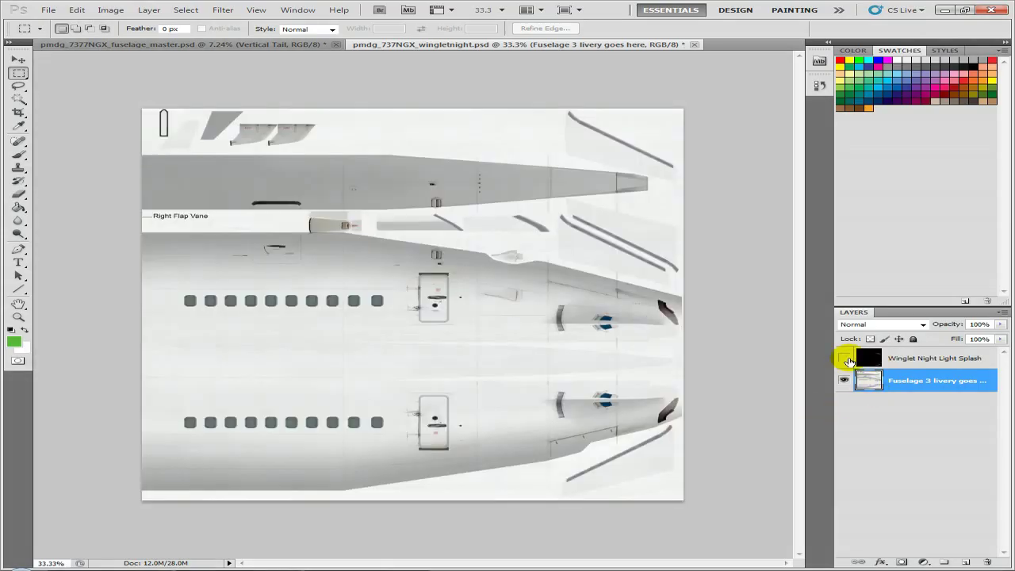
click(845, 359)
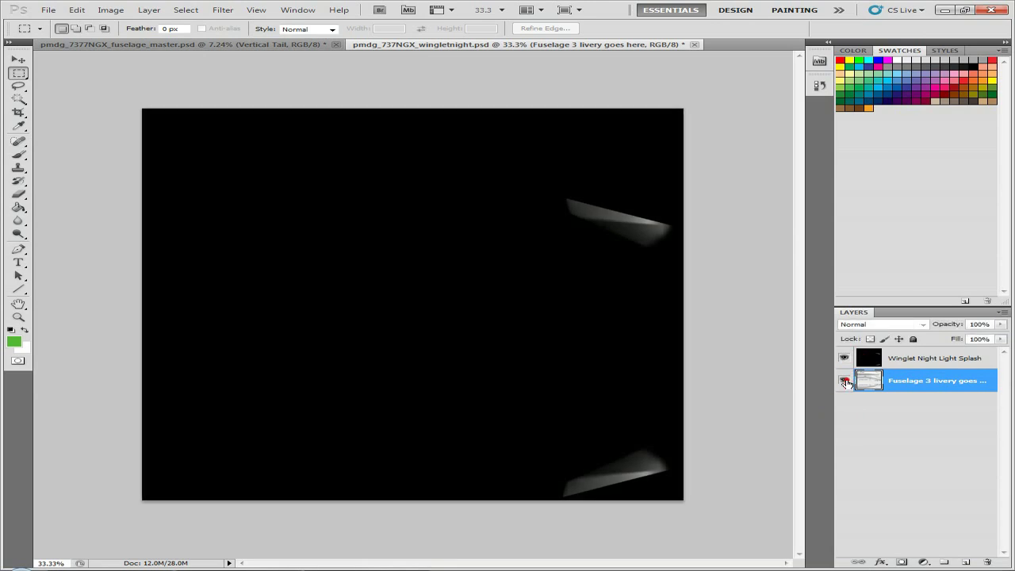
click(845, 359)
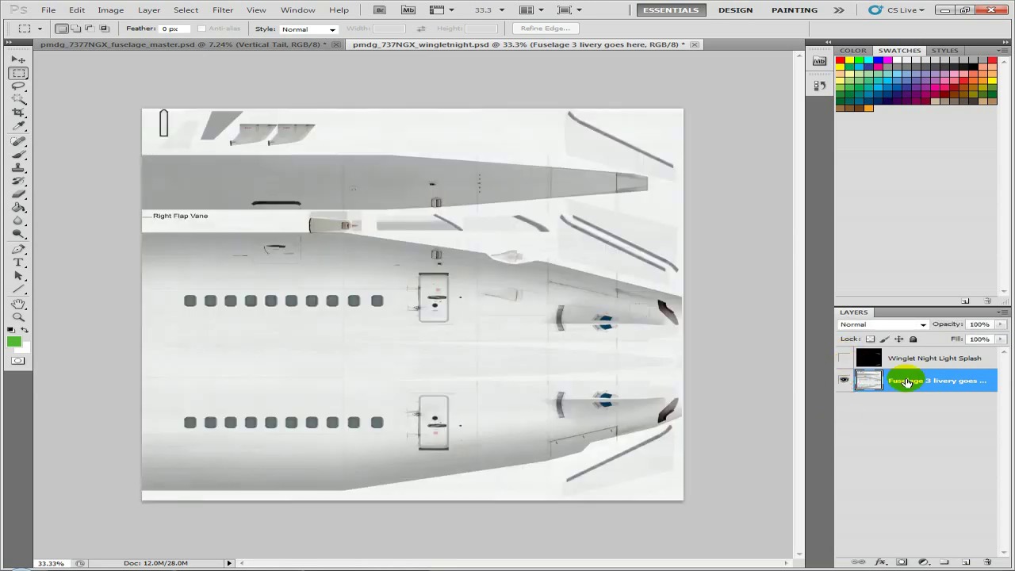
Copy the master's right livery section from the general weather layer and paste it into wingletnight
click(308, 44)
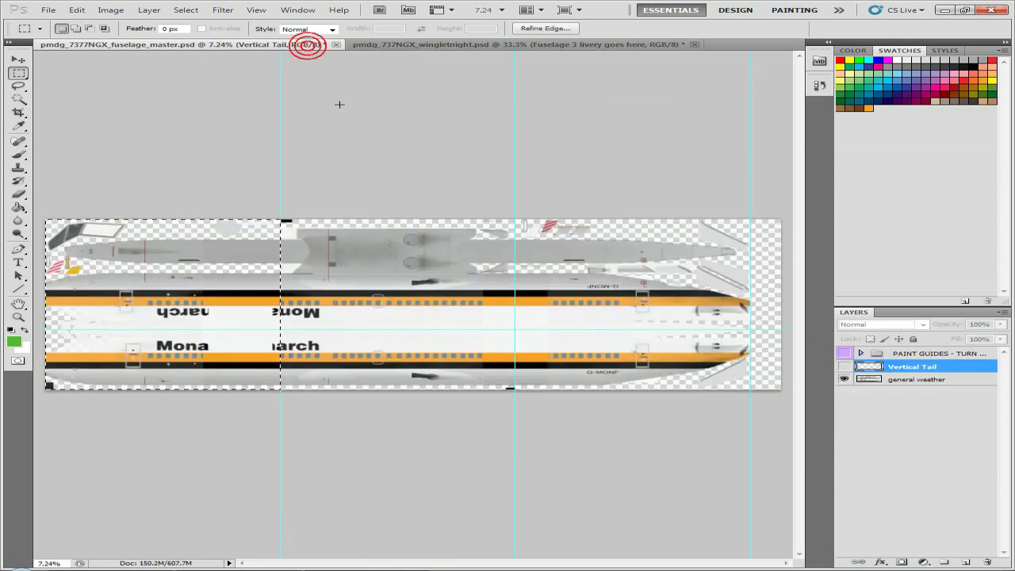
drag(521, 219, 747, 387)
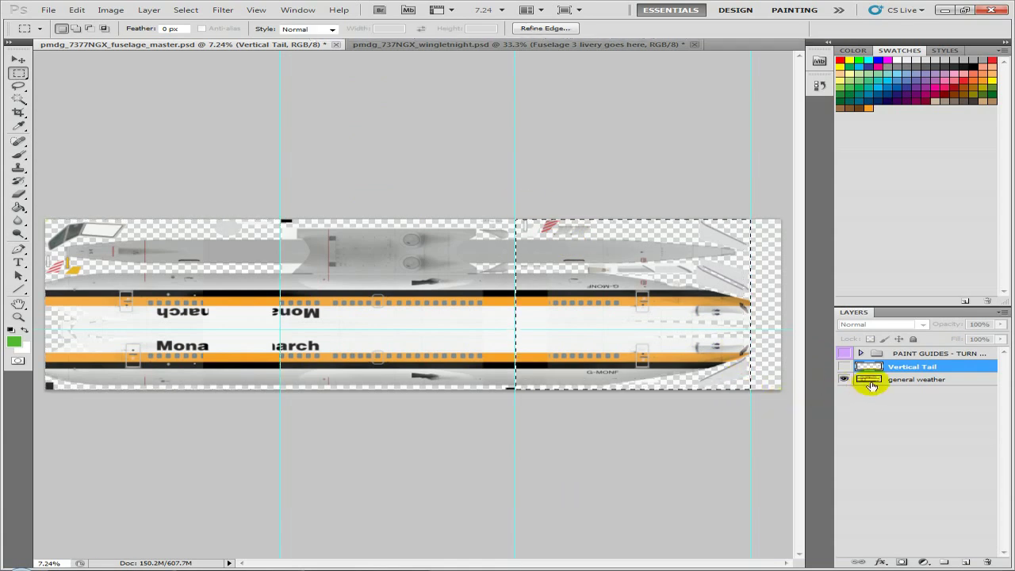
click(879, 379)
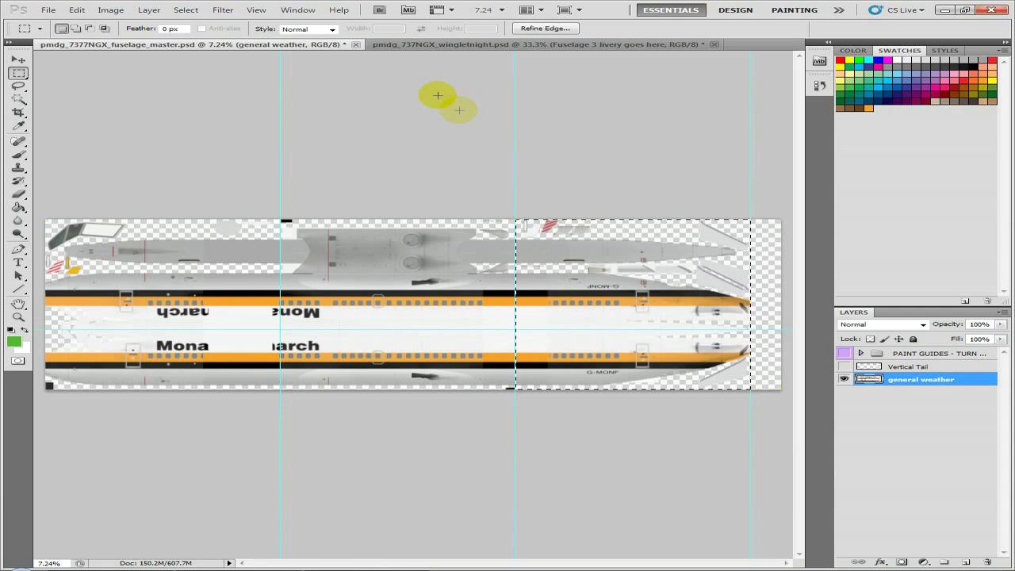
click(403, 44)
key(ctrl+v)
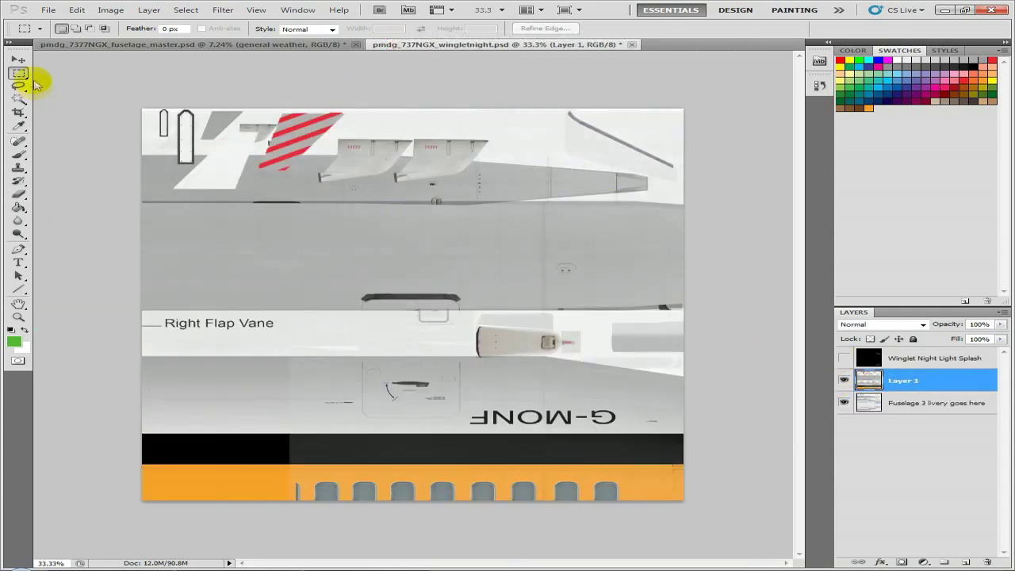
Stretch the pasted livery layer corner to corner to fill the wingletnight canvas
click(19, 59)
click(142, 109)
drag(142, 109, 210, 164)
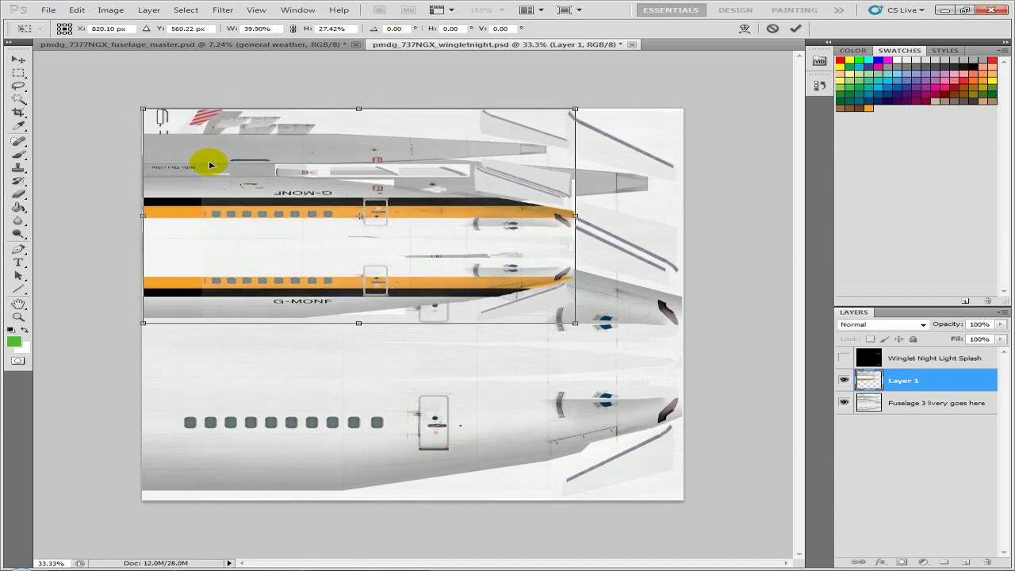
drag(574, 323, 683, 501)
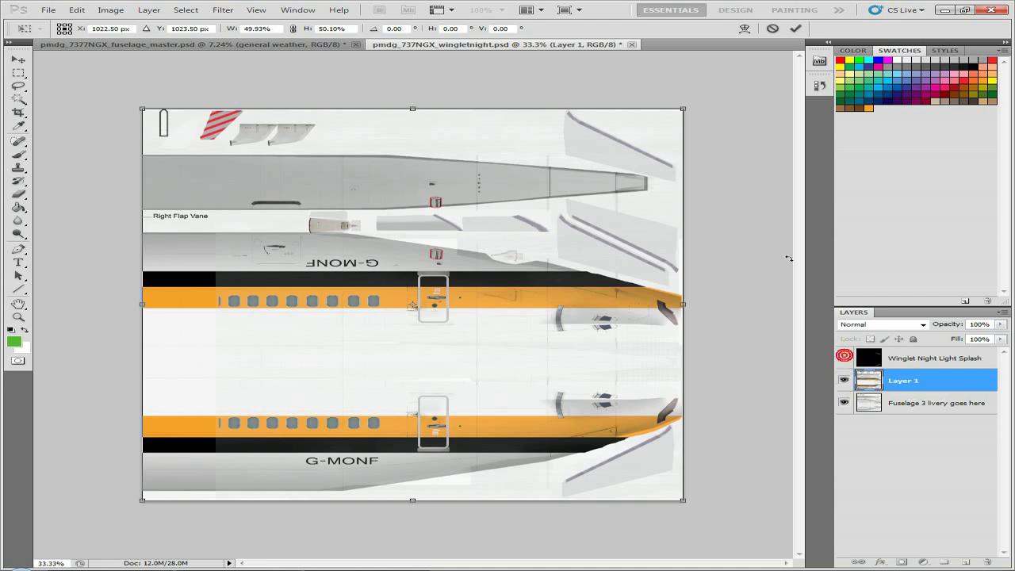
click(795, 29)
Show the night-light splash and merge all layers into the Fuselage 3 livery layer
click(844, 358)
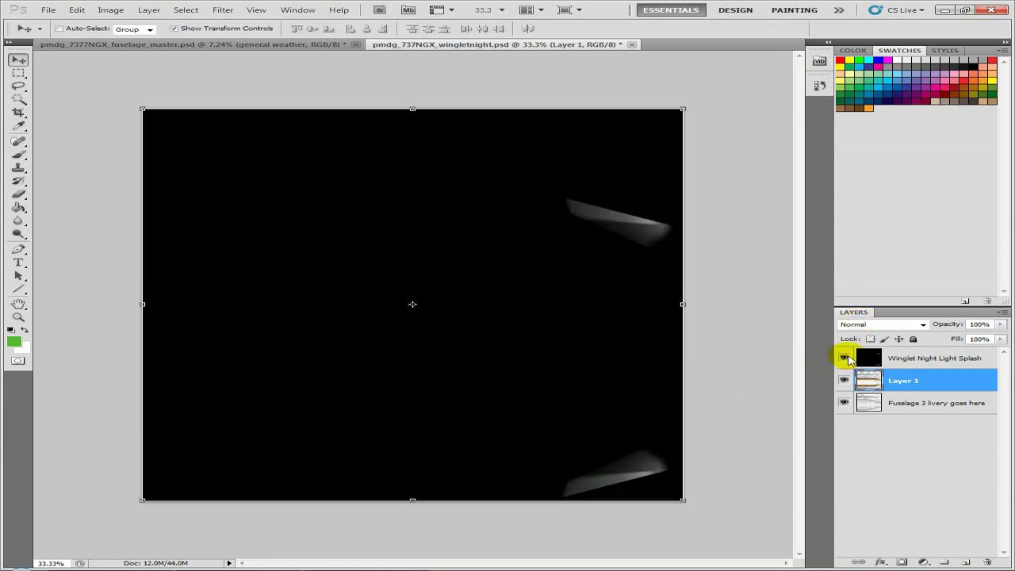
key(ctrl+e)
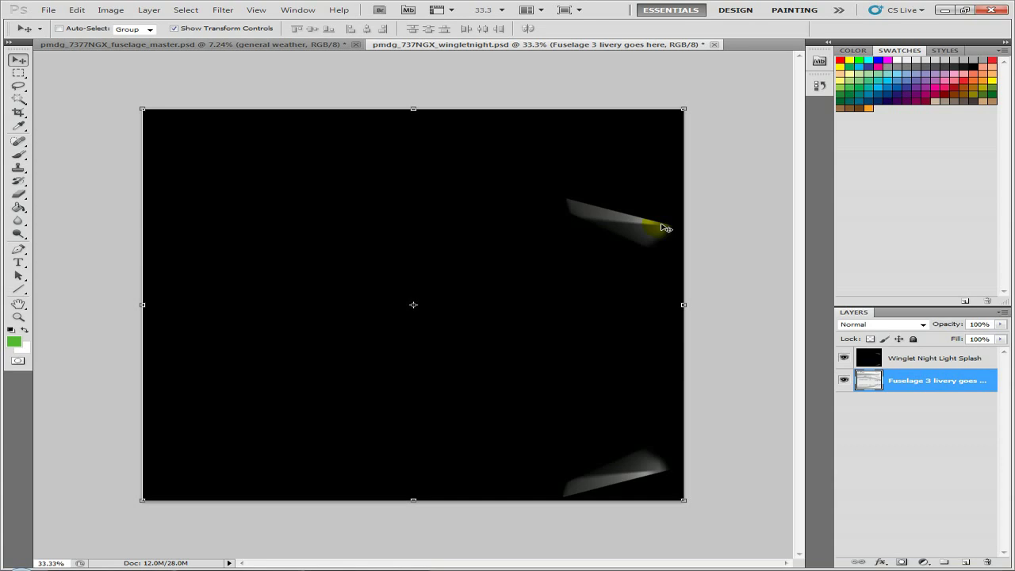
key(ctrl+shift+e)
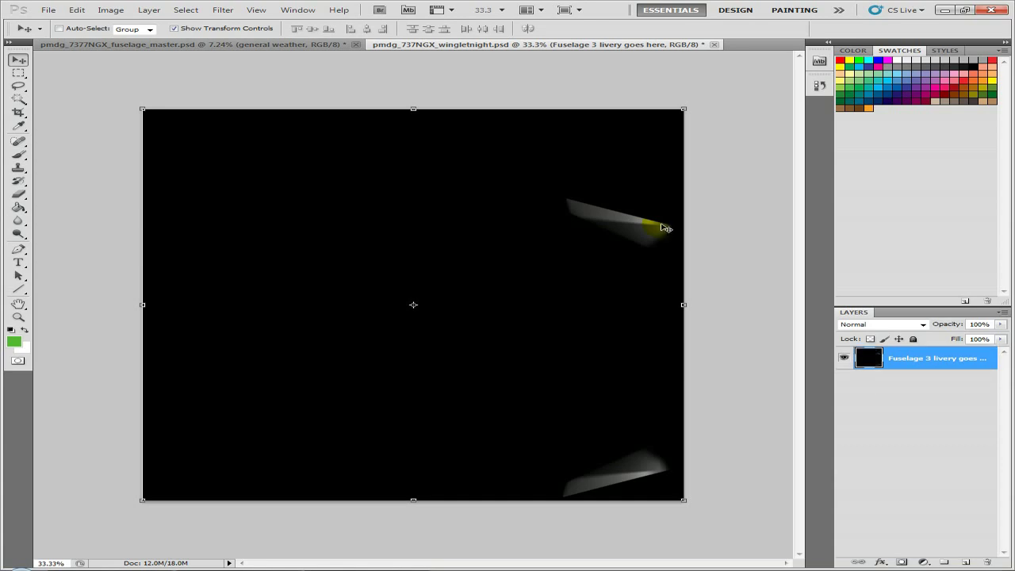
Close wingletnight and open PMDG_NGX_VC_N_Number.psd from the paint-kit folder
click(708, 44)
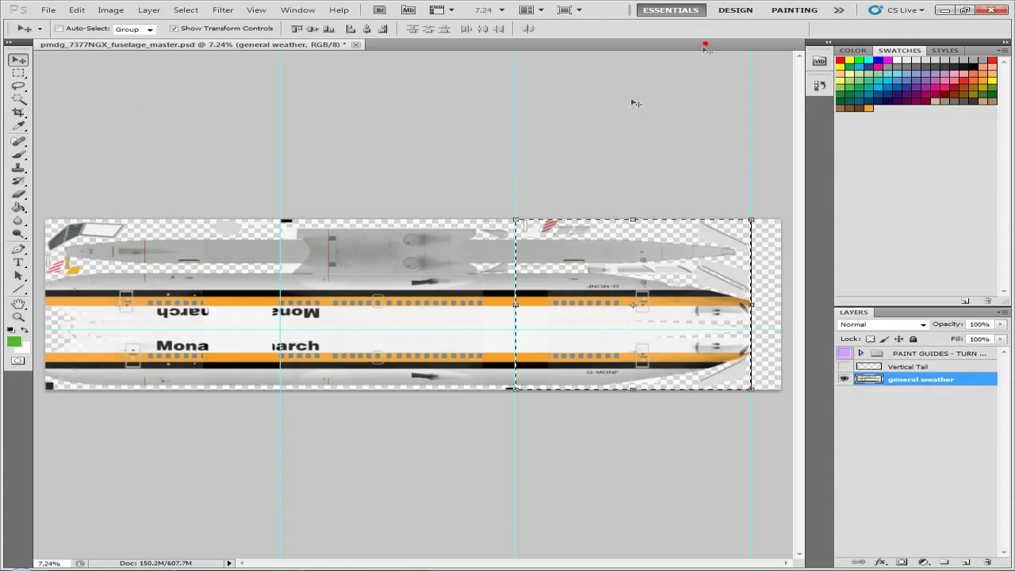
click(944, 9)
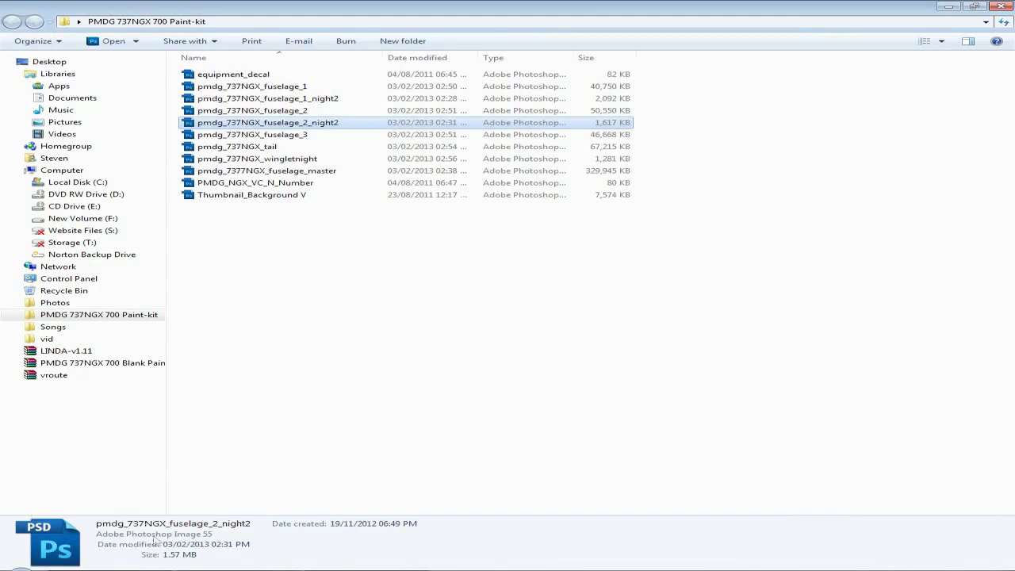
click(252, 171)
click(249, 184)
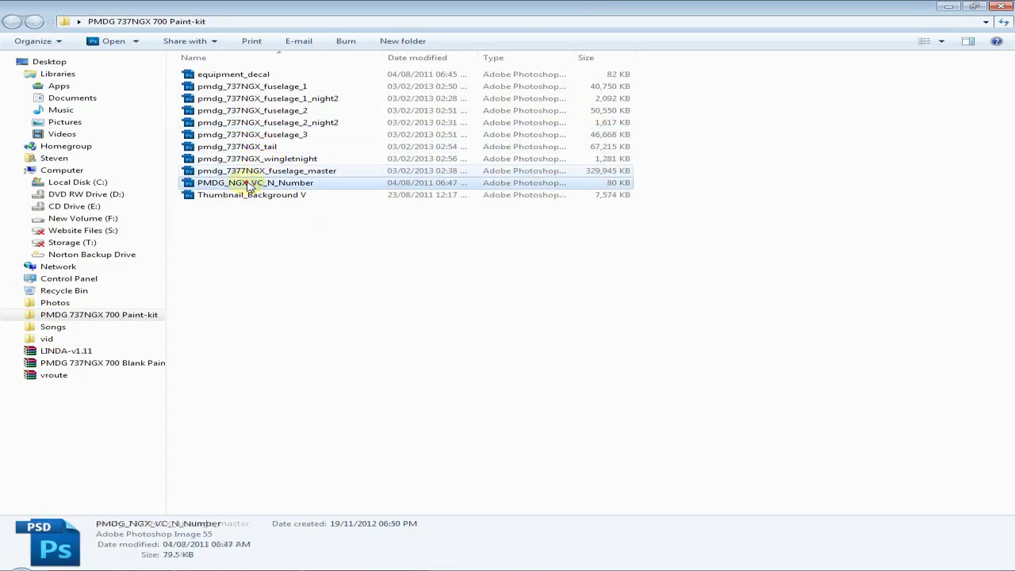
double_click(248, 184)
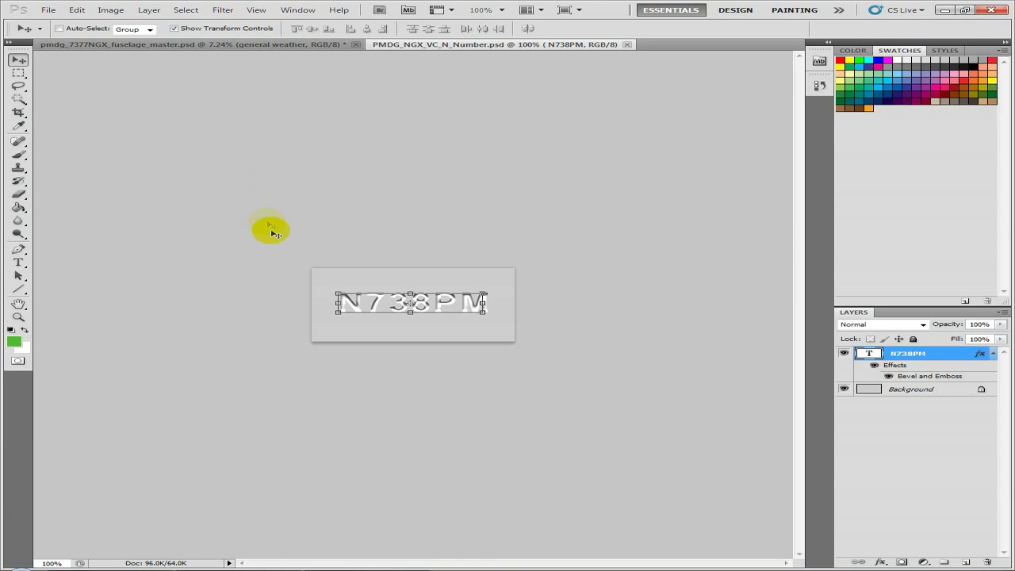
scroll(391, 328, up, 5)
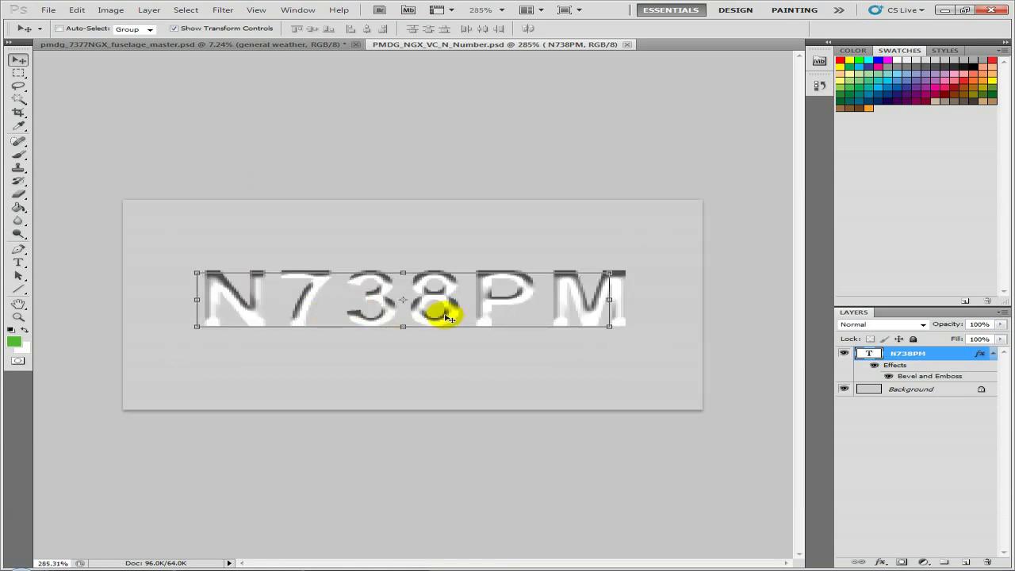
Check the G-MONF registration on the fuselage master, then return to the N738PM file
click(305, 44)
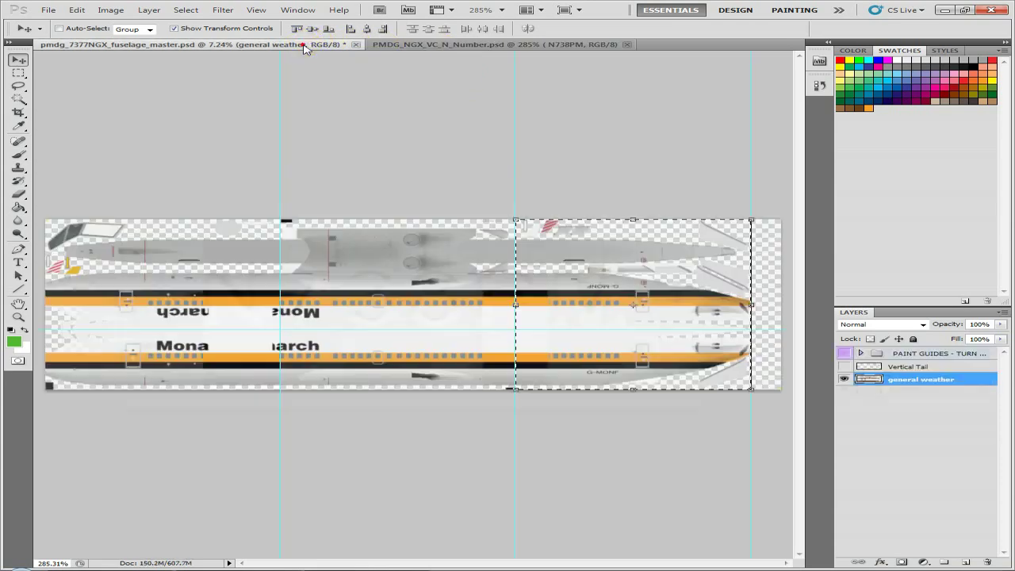
scroll(798, 403, up, 3)
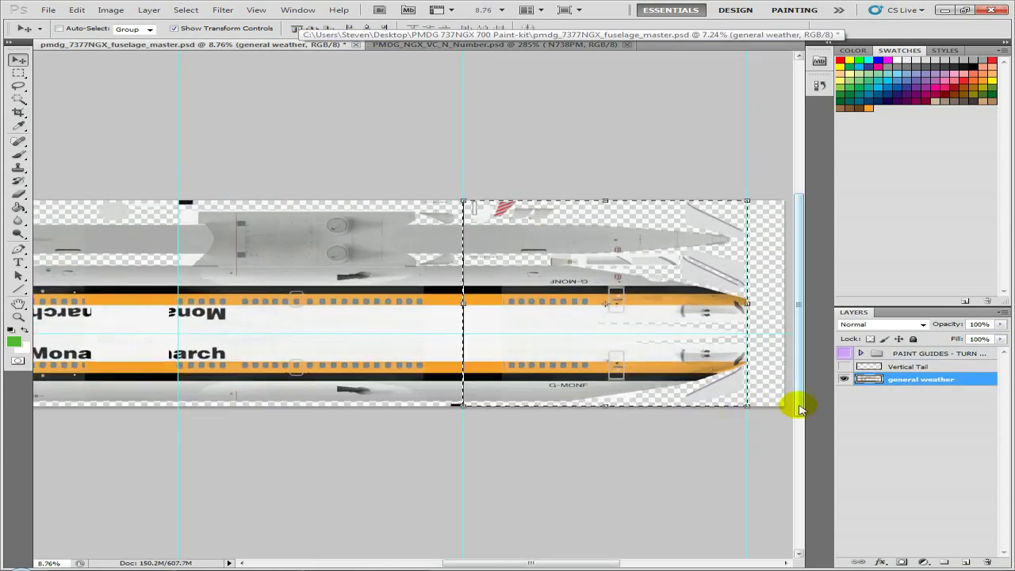
scroll(536, 418, up, 5)
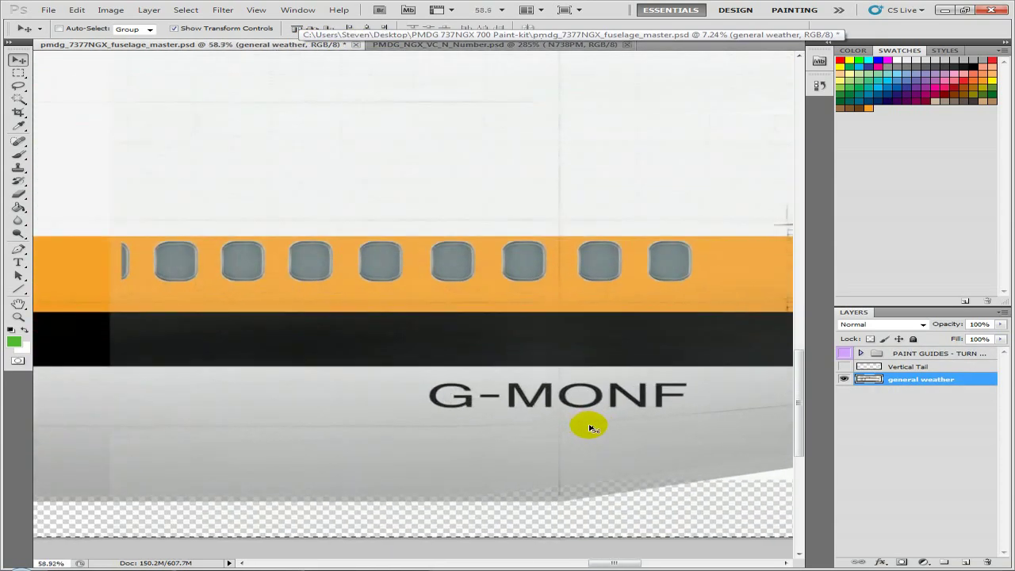
drag(584, 426, 515, 396)
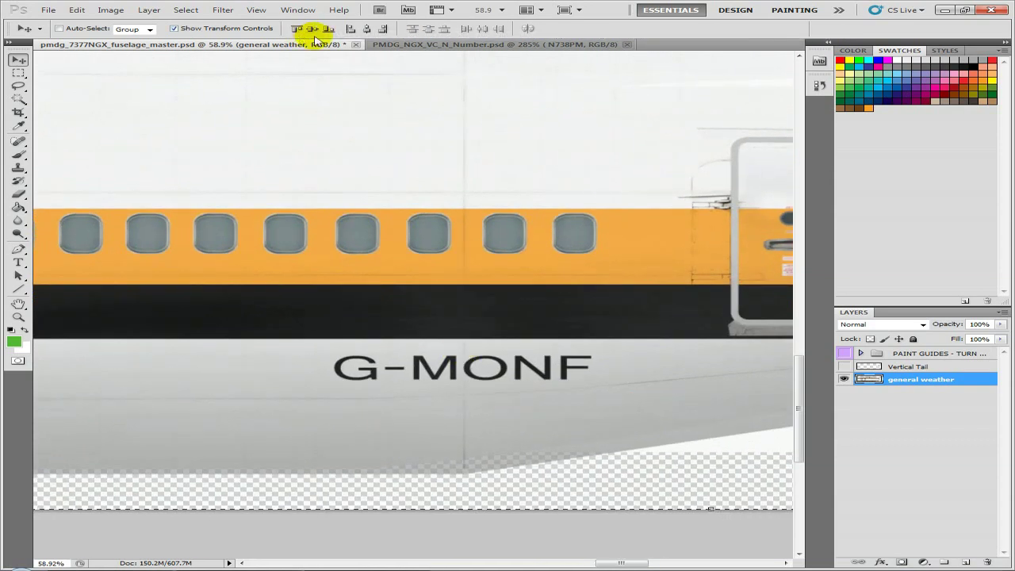
click(470, 45)
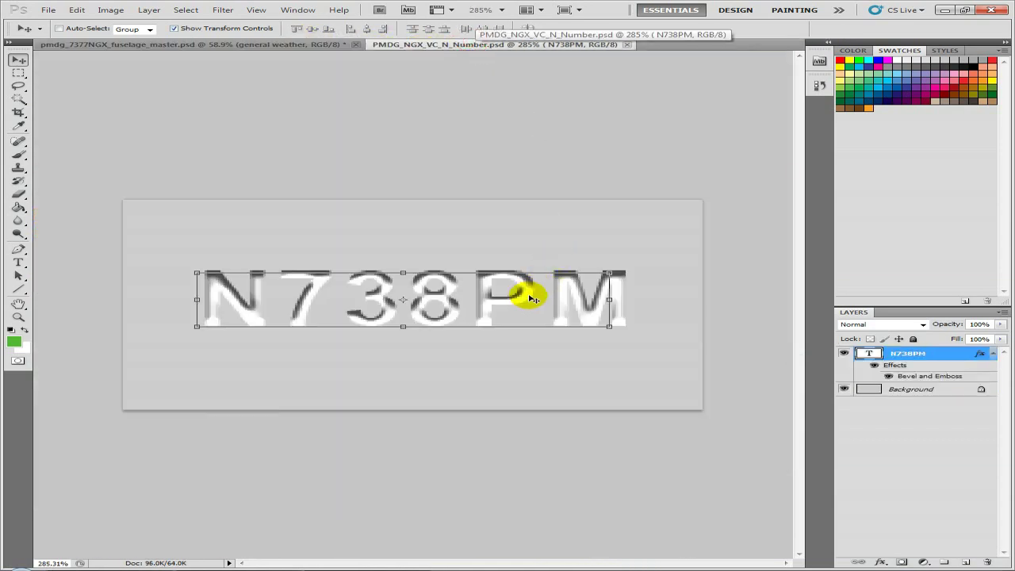
Replace the cockpit registration text N738PM with G-MONF and commit the edit
click(19, 262)
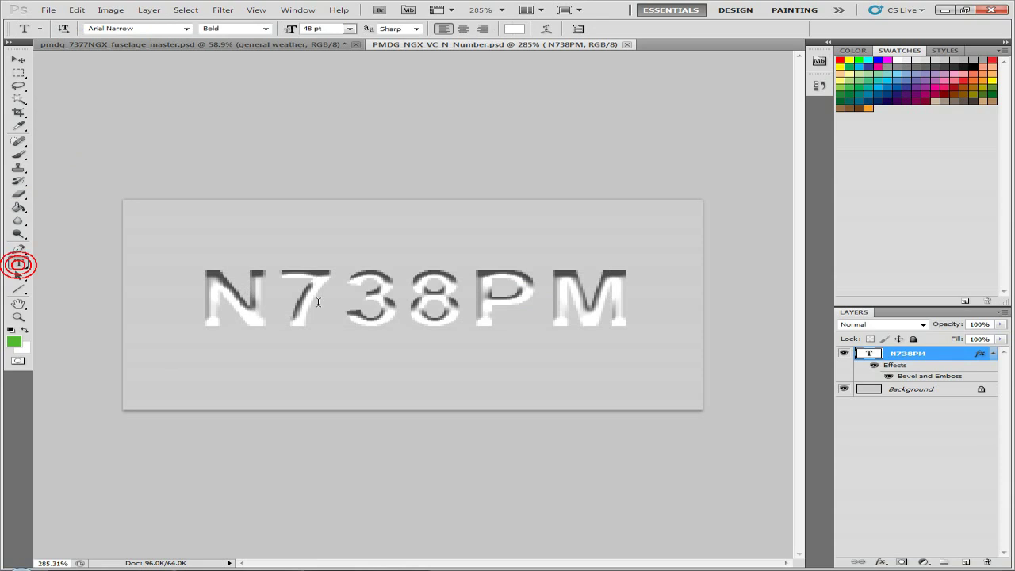
click(327, 307)
drag(624, 301, 210, 305)
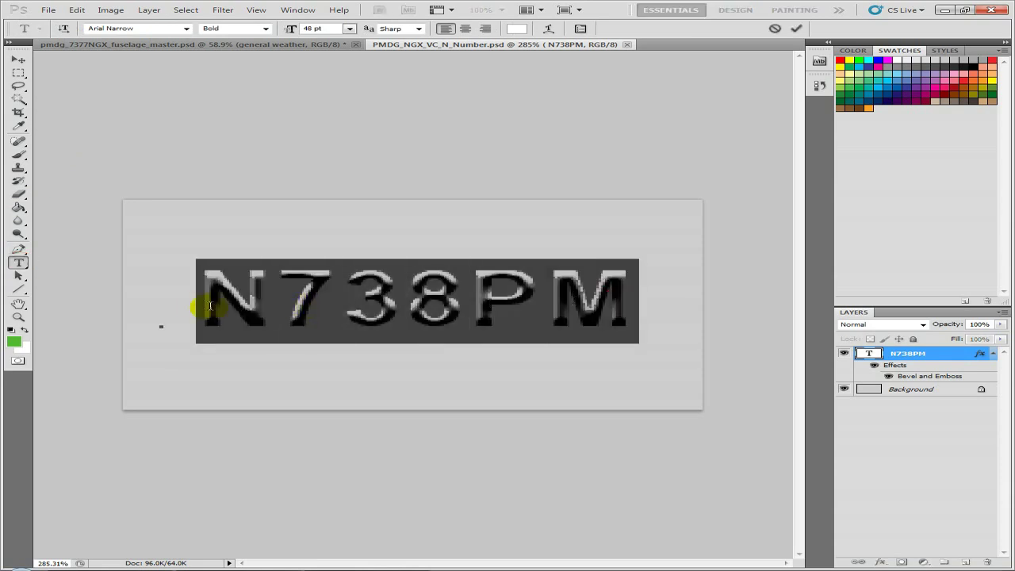
key(BackSpace)
text(G)
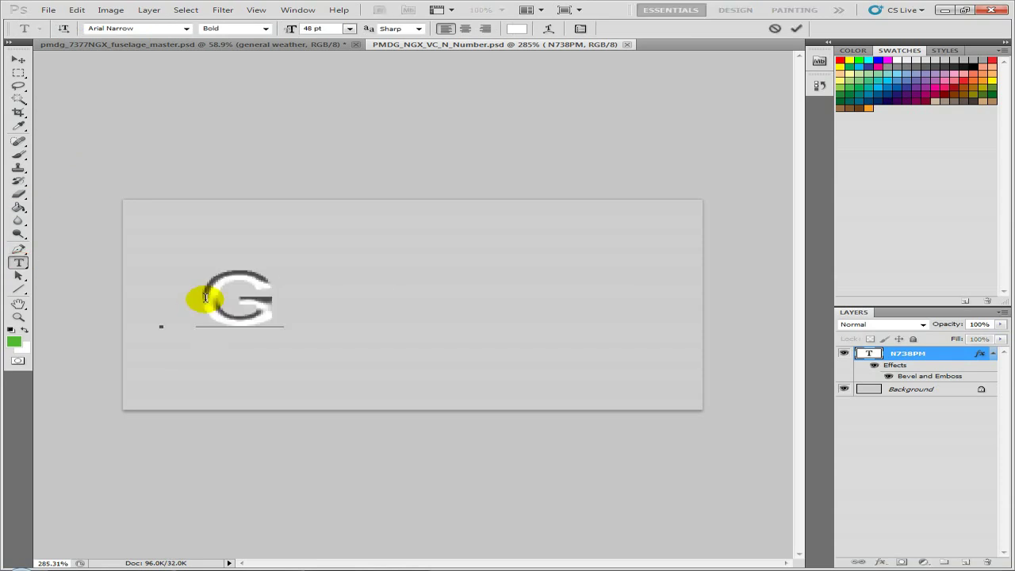
text(-Mo)
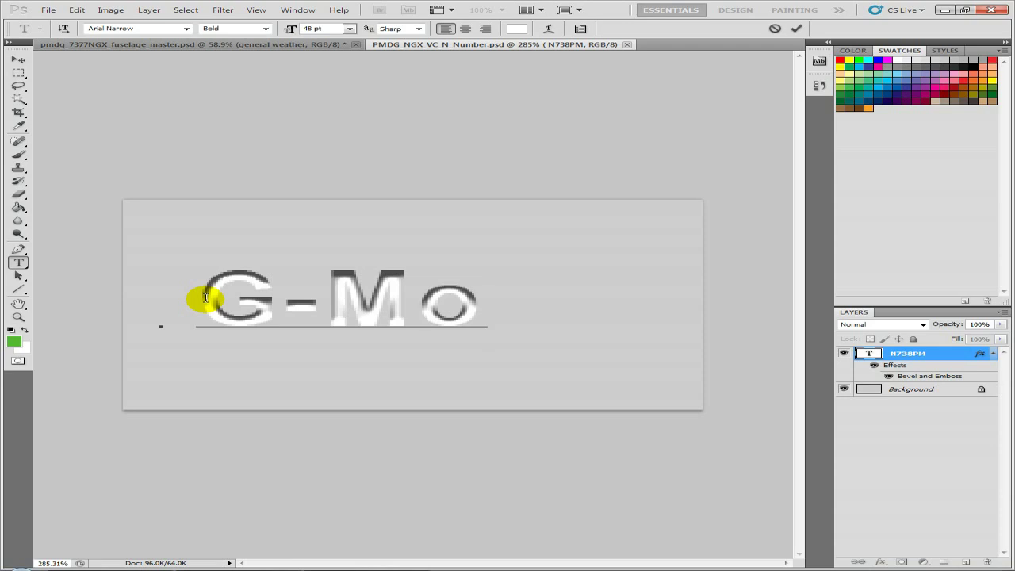
key(BackSpace)
text(O)
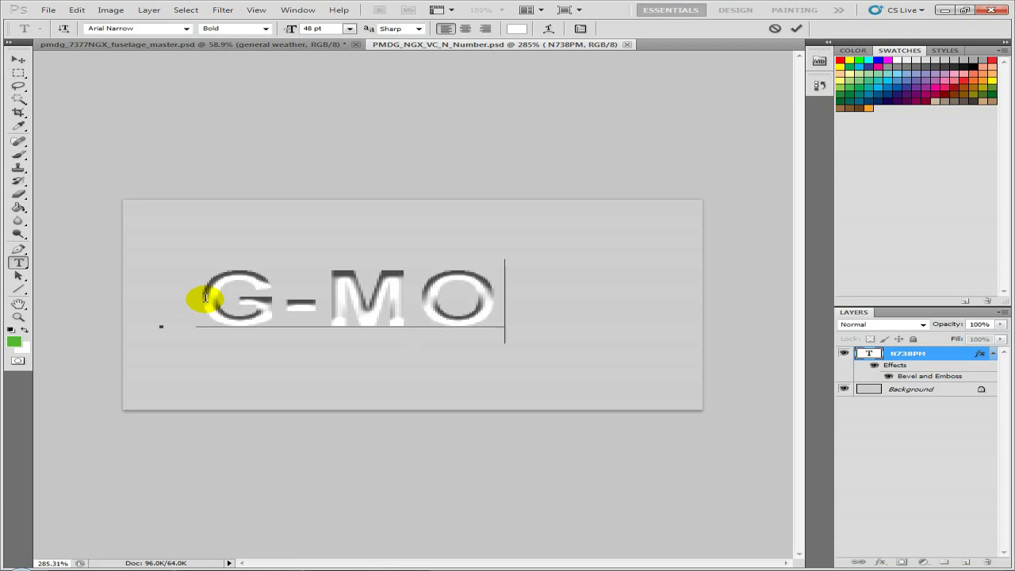
click(259, 45)
click(428, 46)
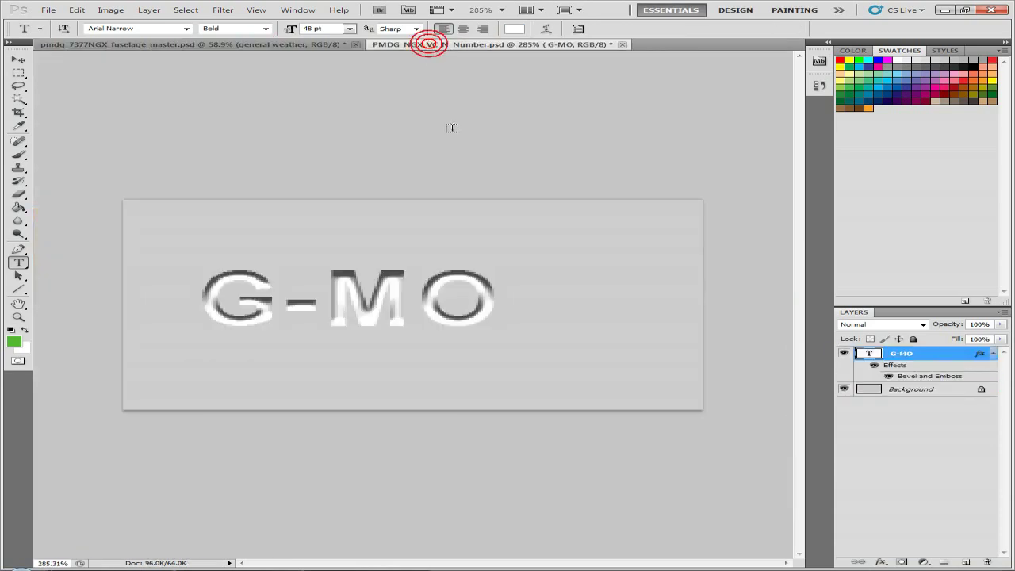
click(501, 297)
text(NF)
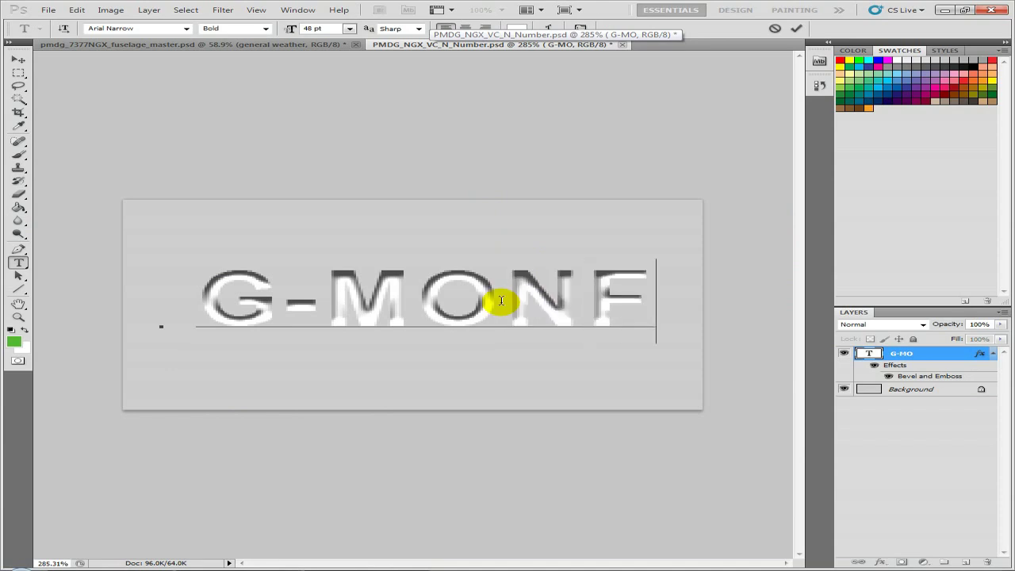
click(796, 29)
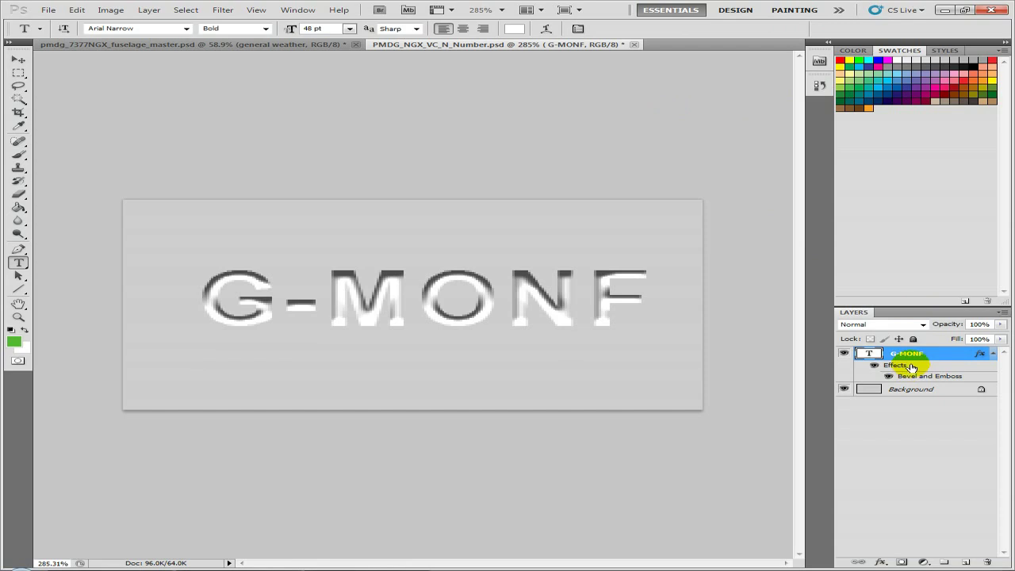
Merge the G-MONF text into the Background layer, then save and close the file
click(909, 392)
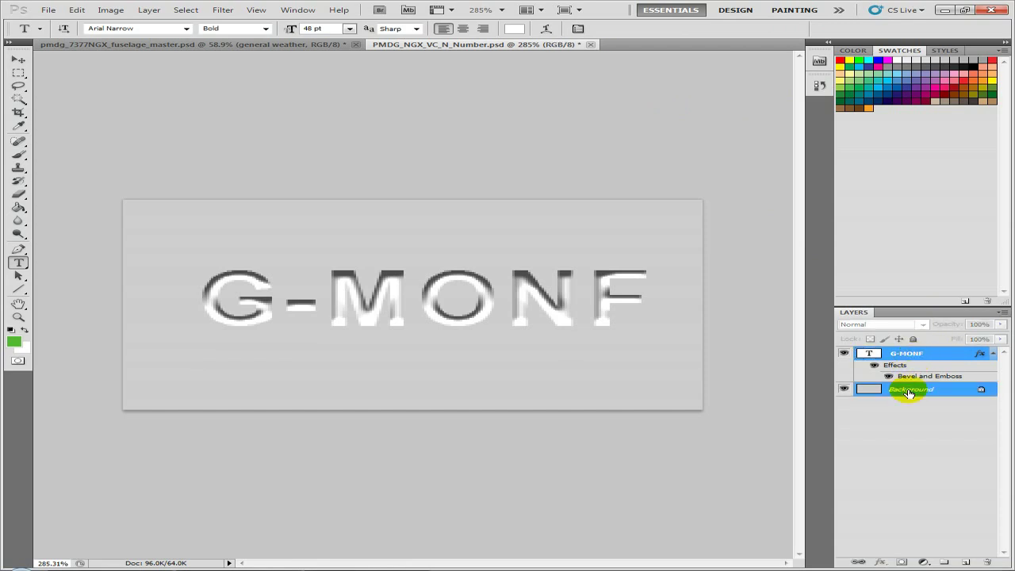
key(ctrl+shift+e)
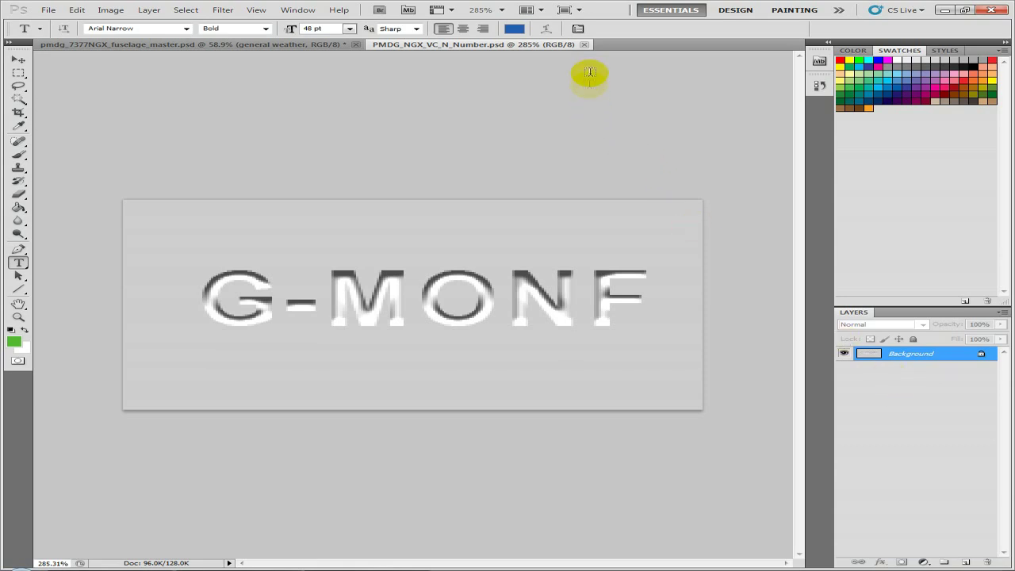
click(585, 45)
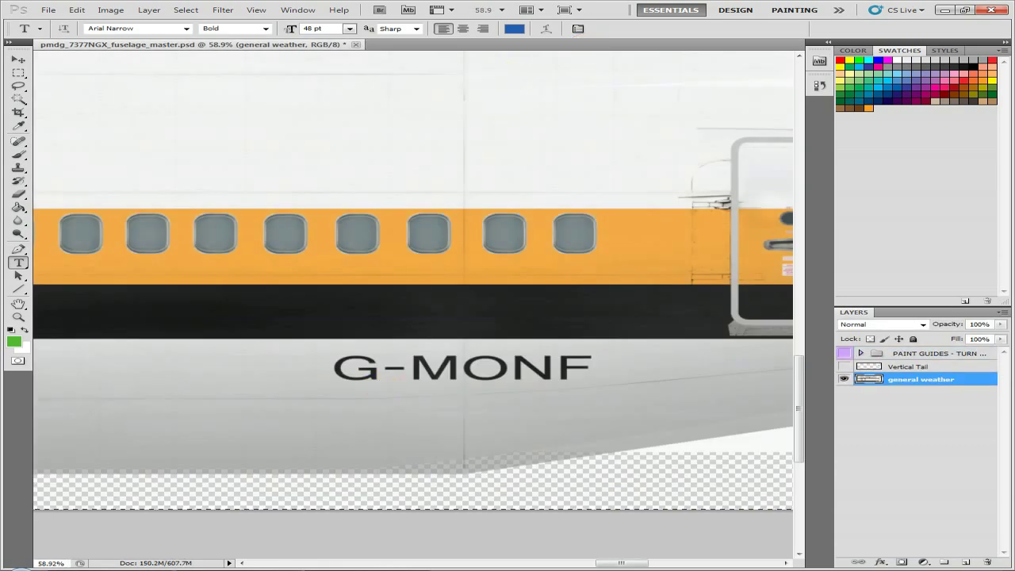
key(alt+Tab)
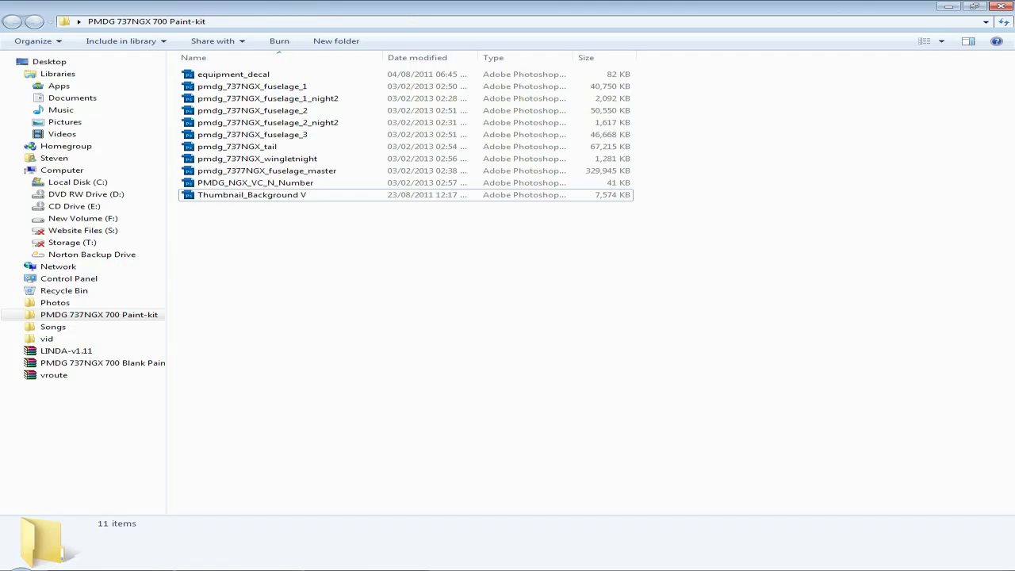
click(245, 199)
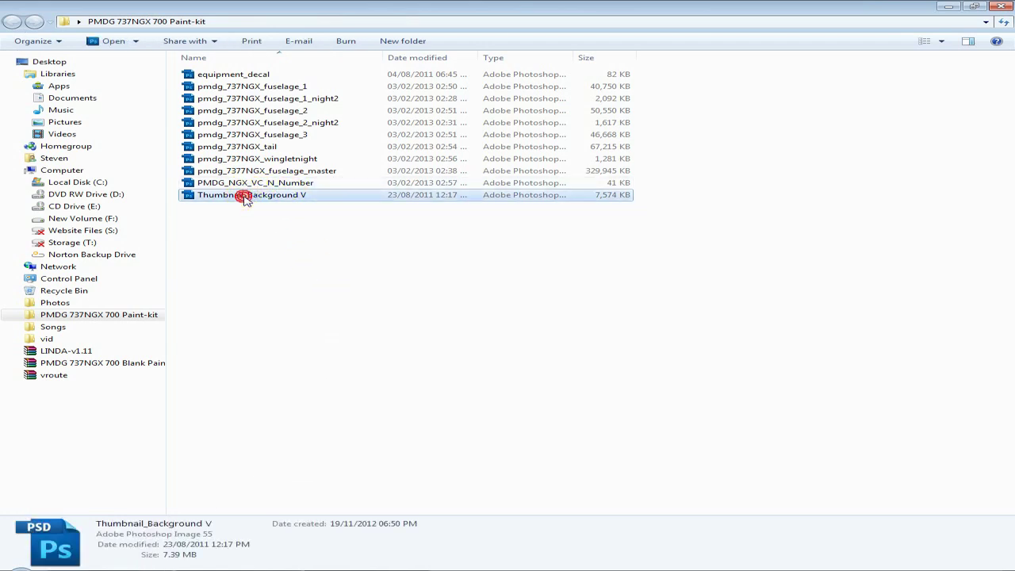
double_click(245, 199)
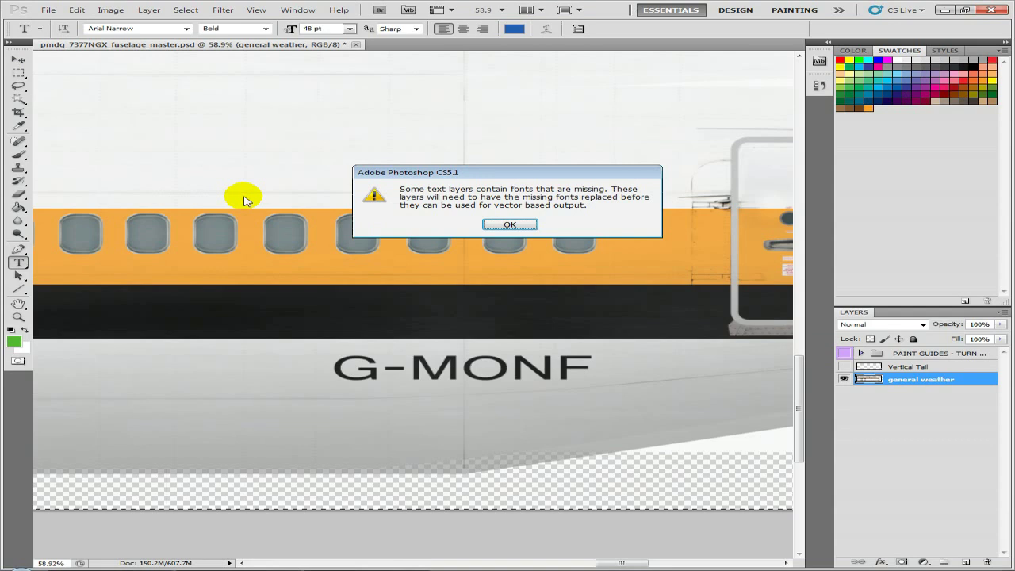
click(510, 227)
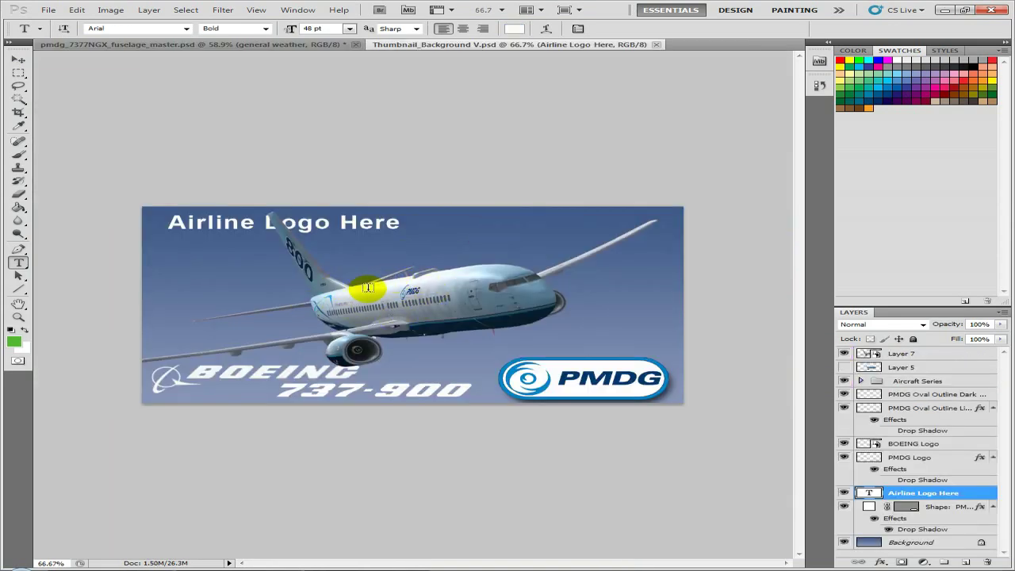
click(657, 44)
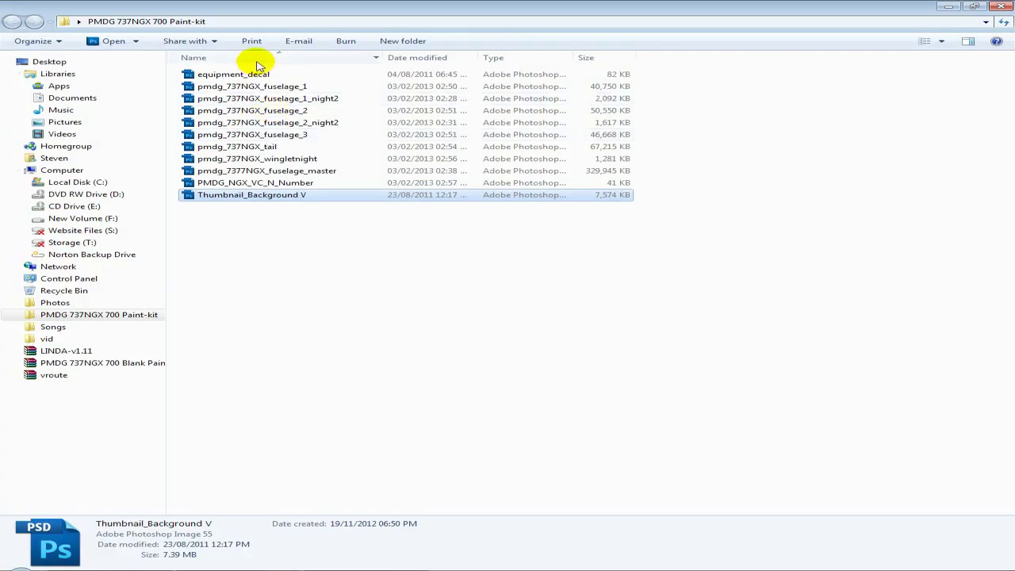
click(250, 75)
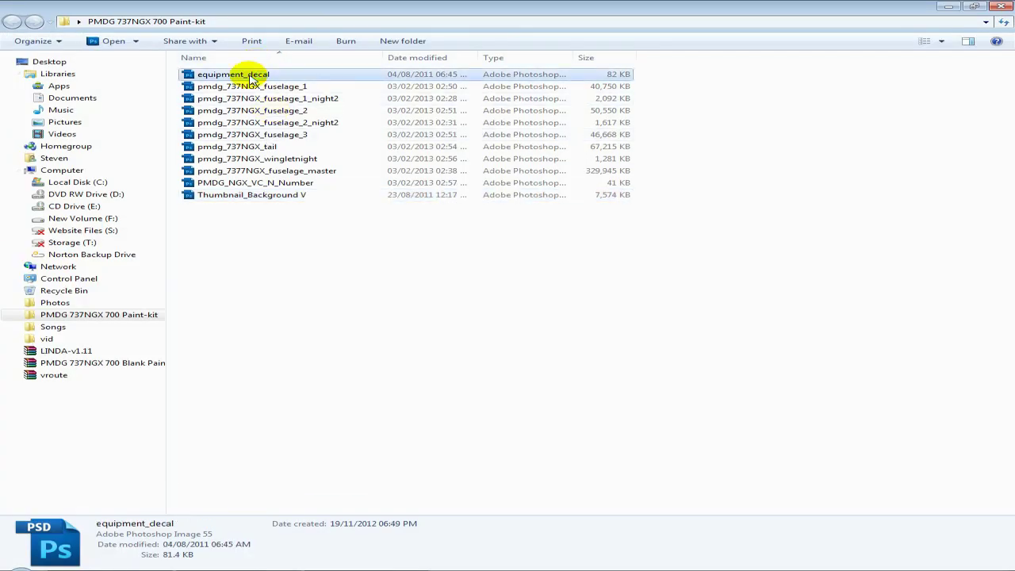
double_click(250, 75)
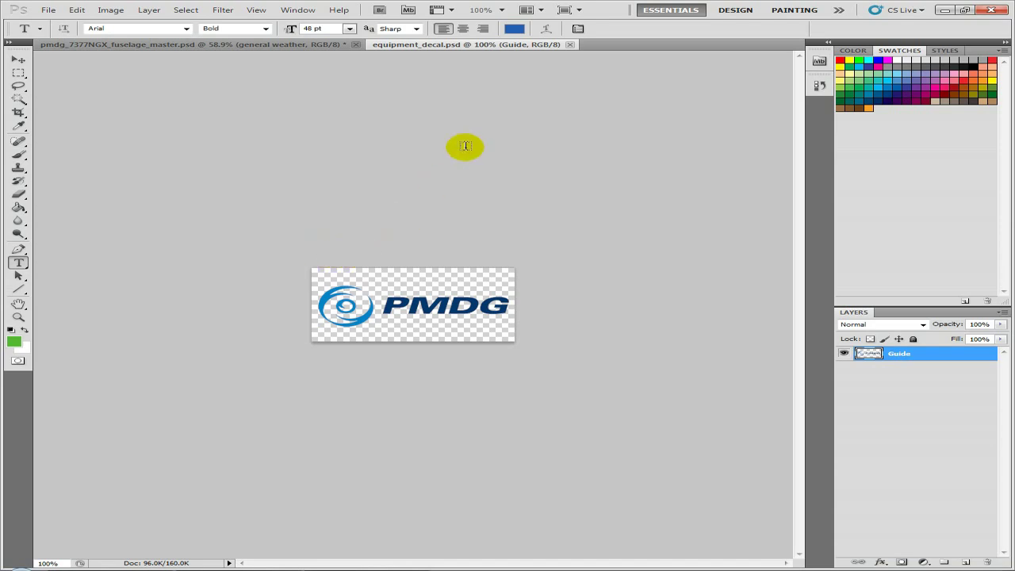
click(569, 45)
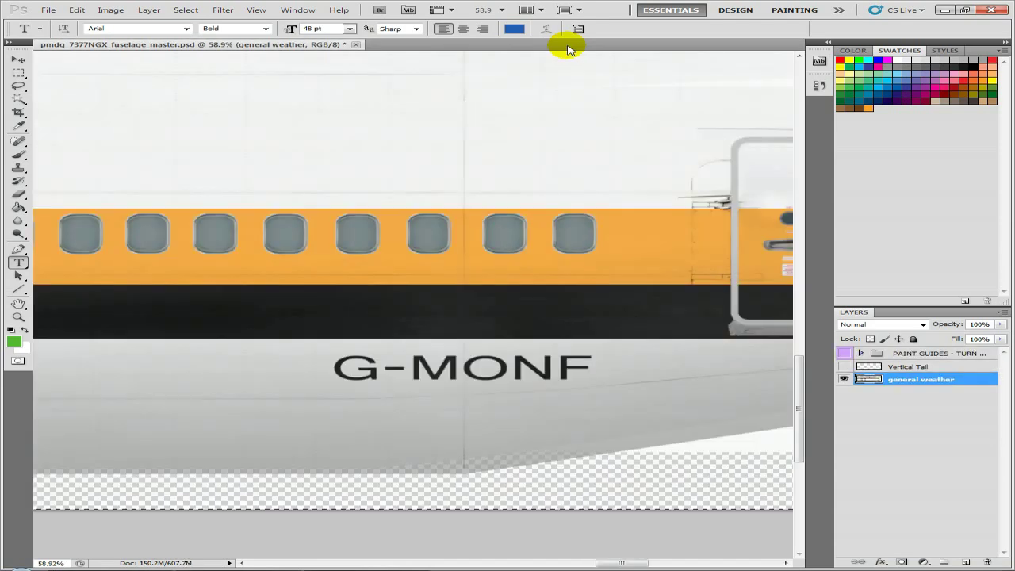
click(194, 568)
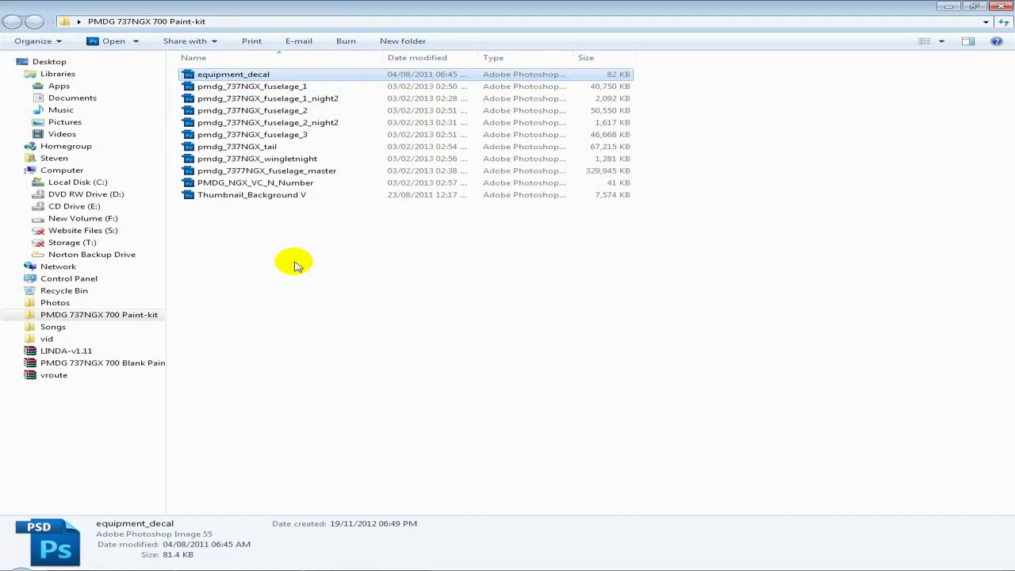